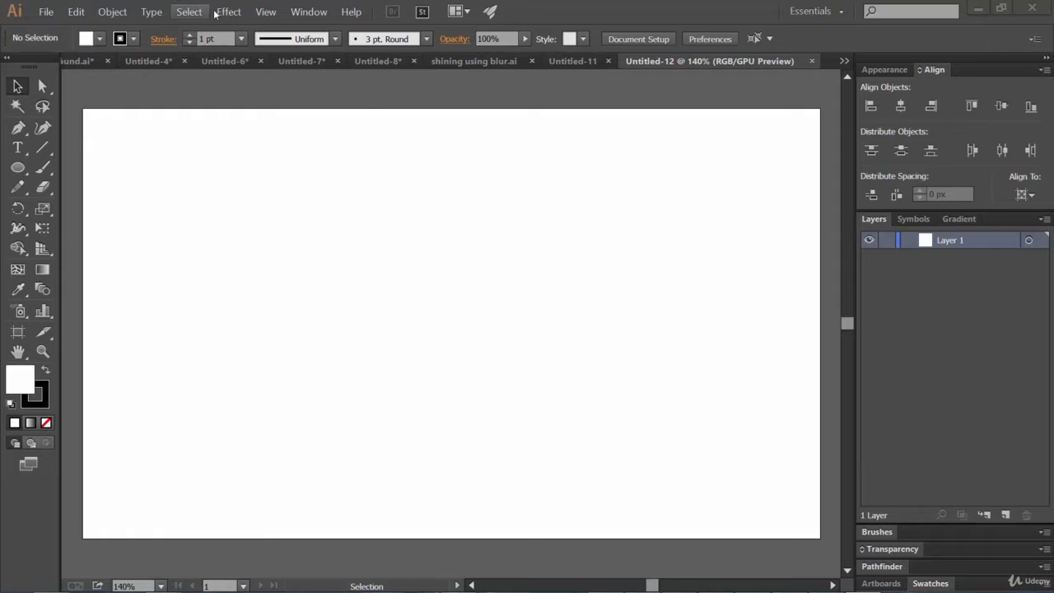
click(228, 12)
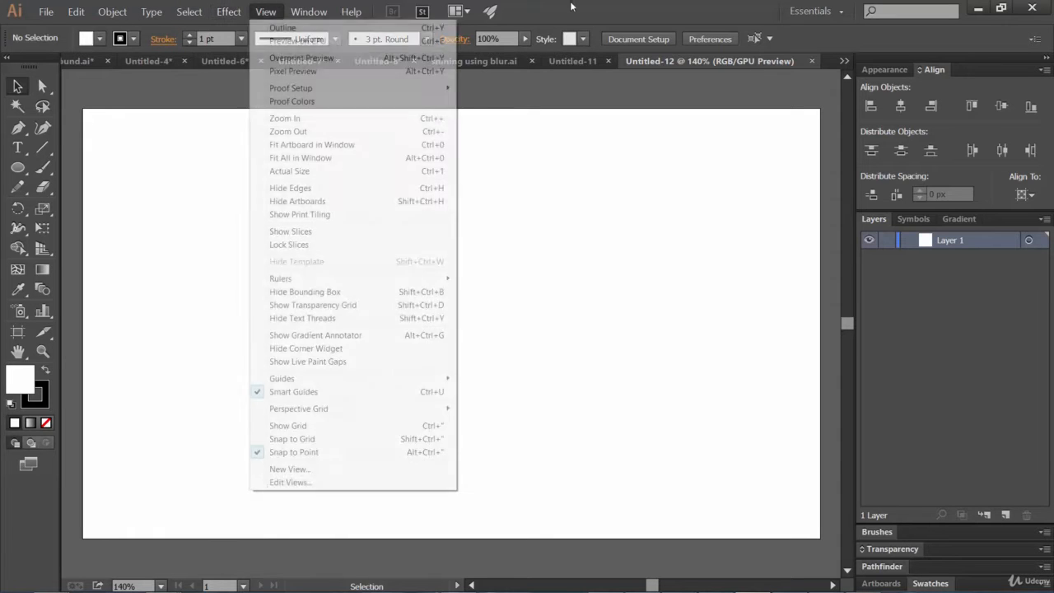
click(265, 11)
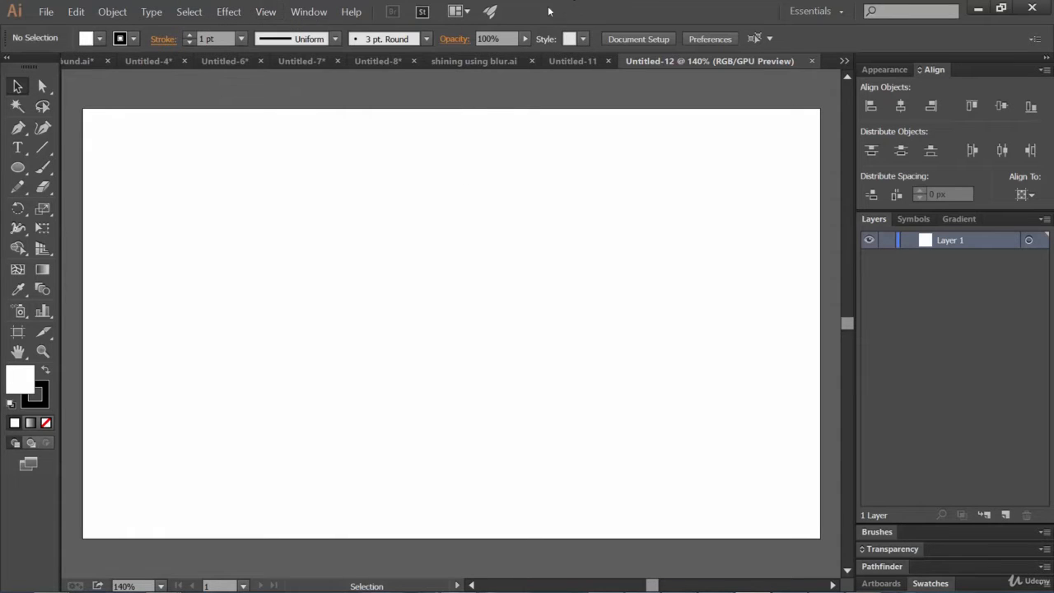
click(232, 13)
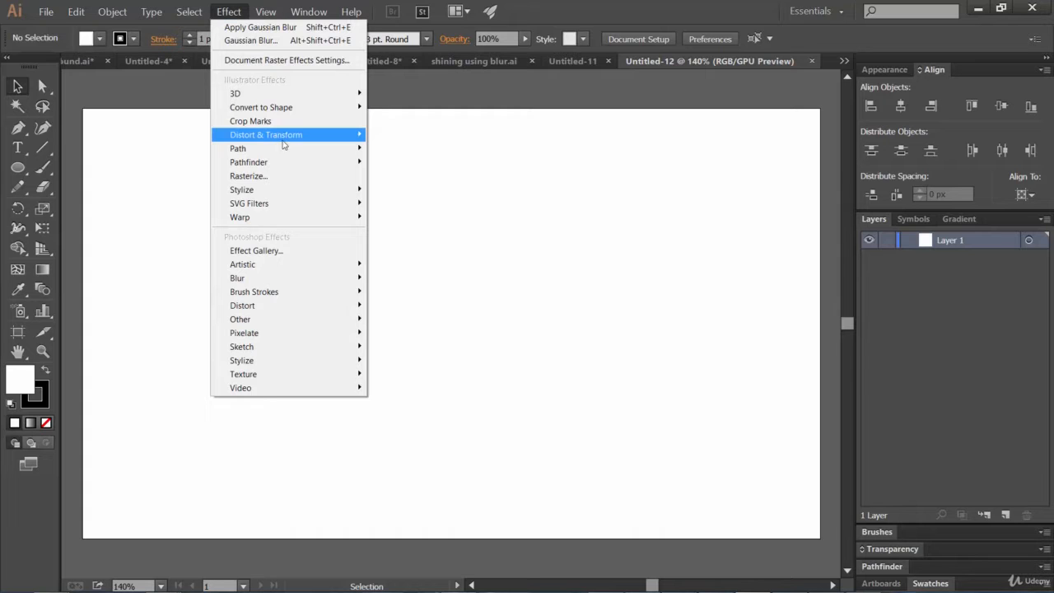
mouse_move(330, 149)
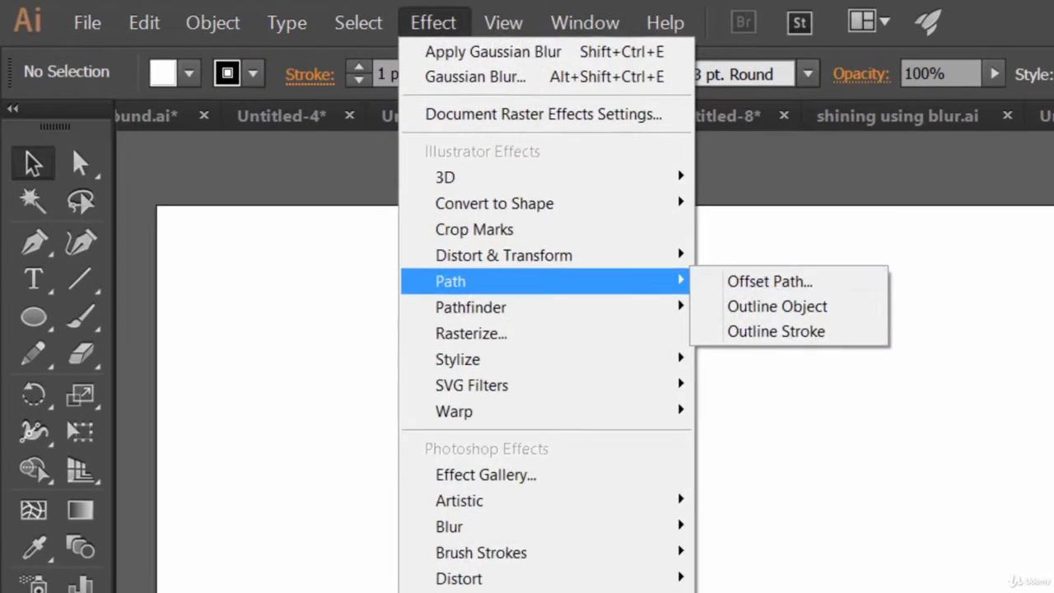
key(Escape)
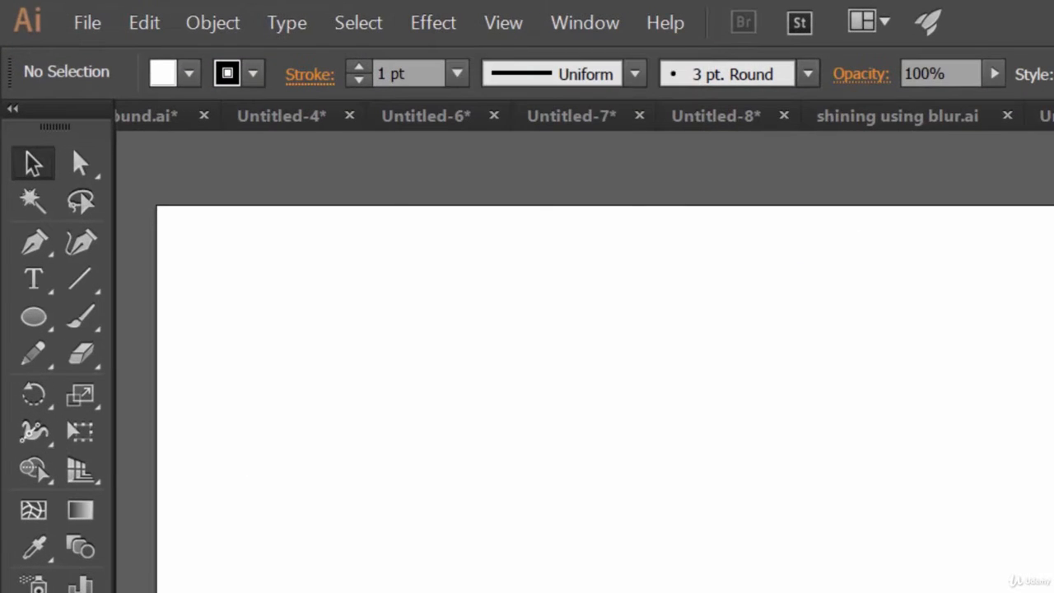
Draw a circle with the Ellipse tool on the blank artboard.
drag(33, 316, 95, 354)
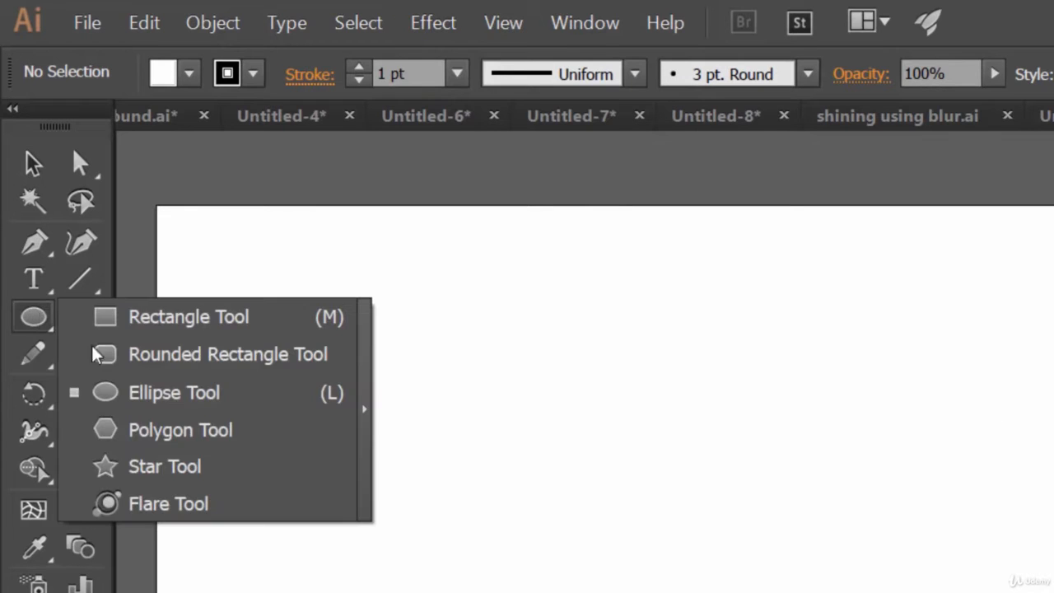
click(244, 328)
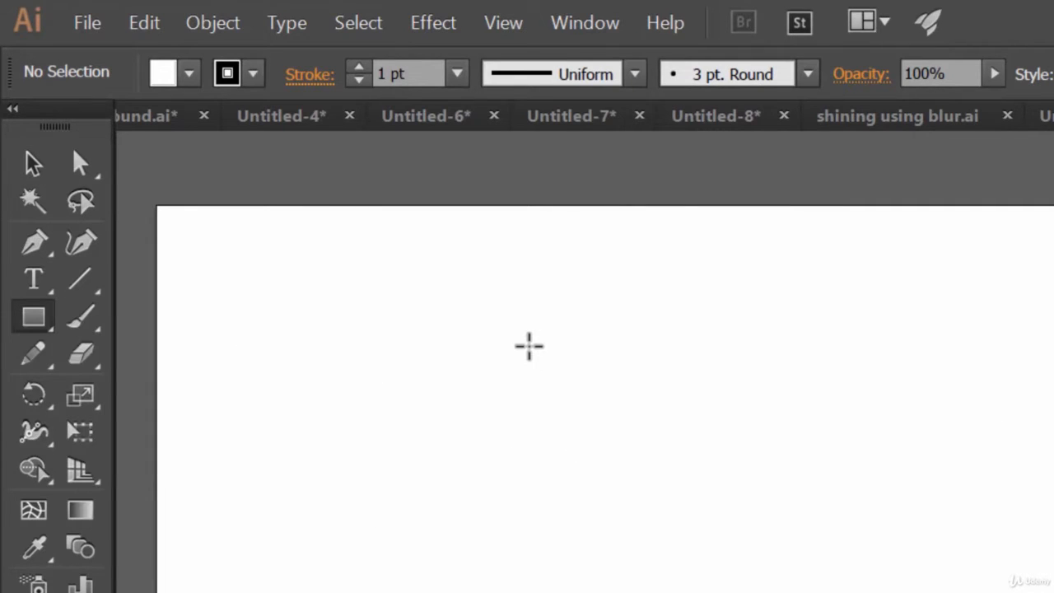
click(31, 321)
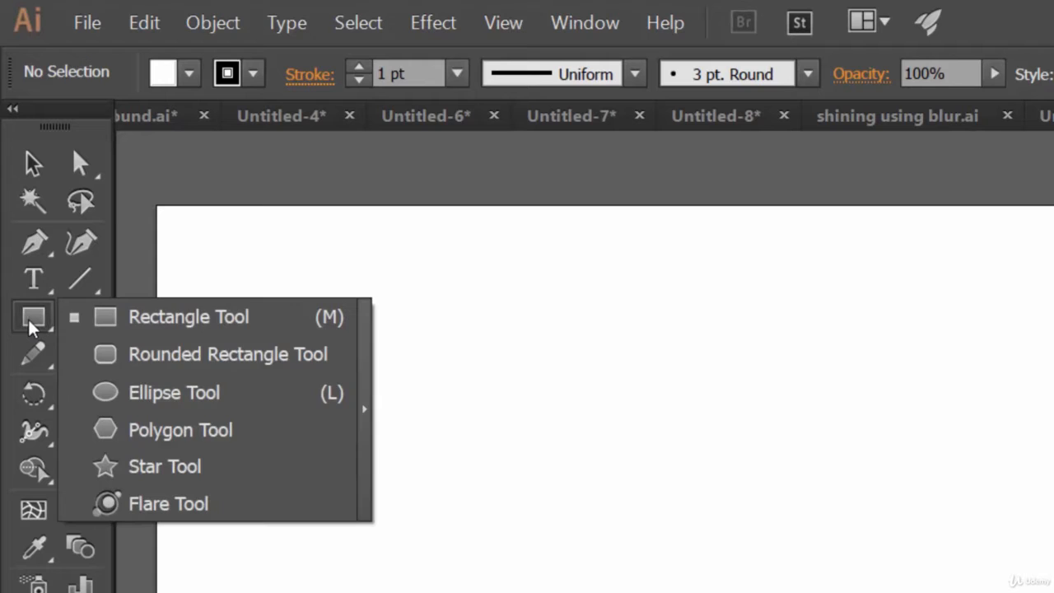
click(132, 390)
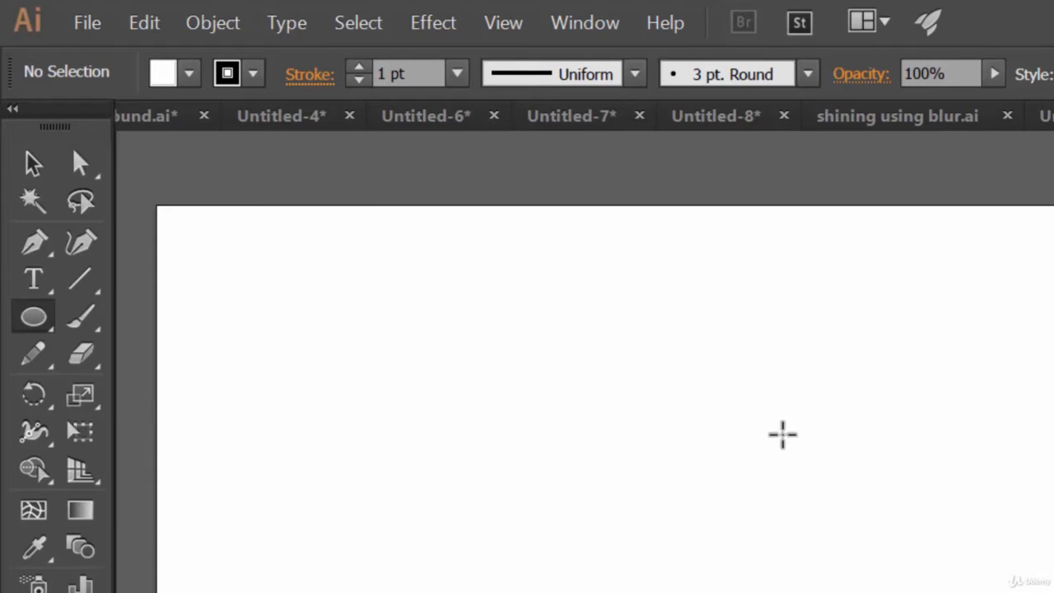
drag(532, 353, 811, 577)
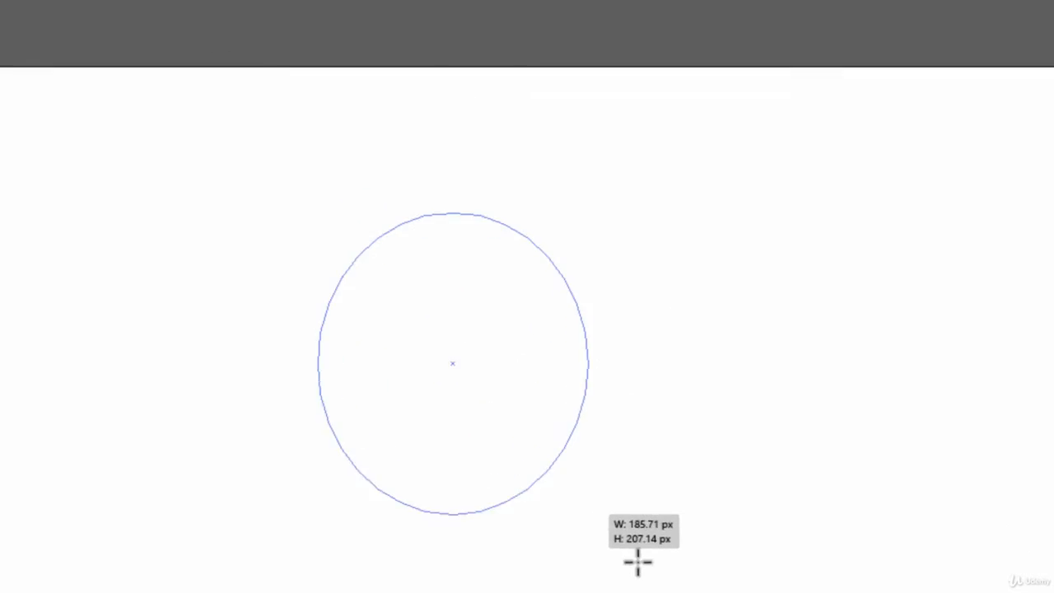
drag(639, 562, 643, 585)
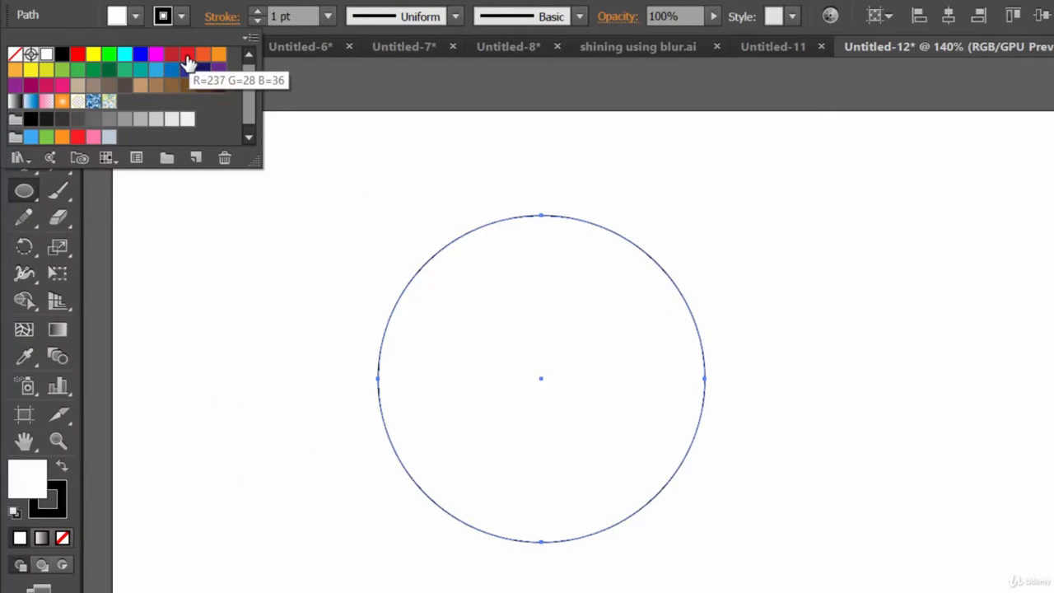
Fill the circle with the pure bright blue swatch.
click(187, 69)
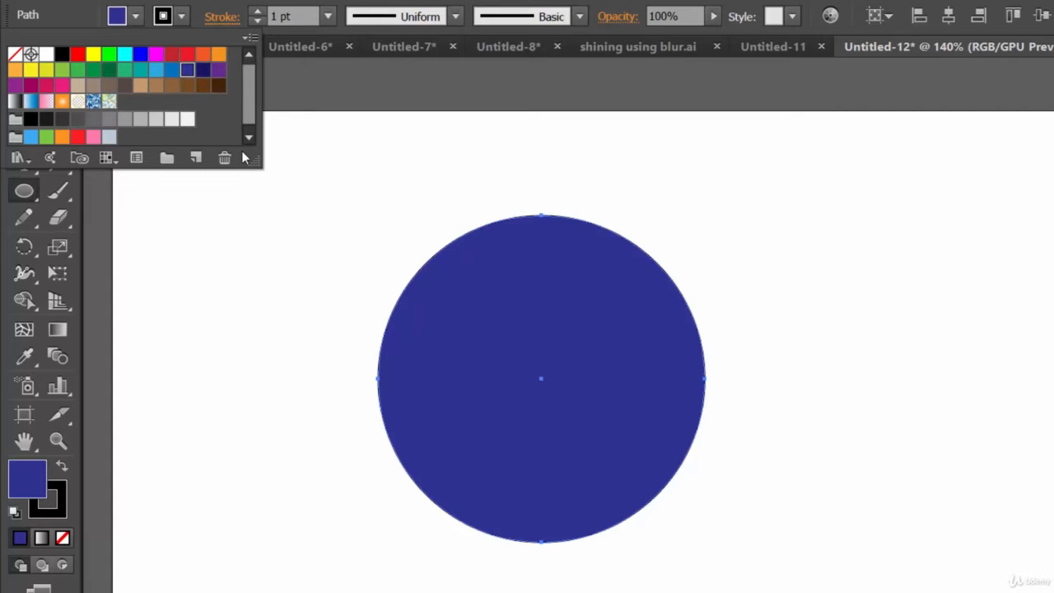
click(140, 54)
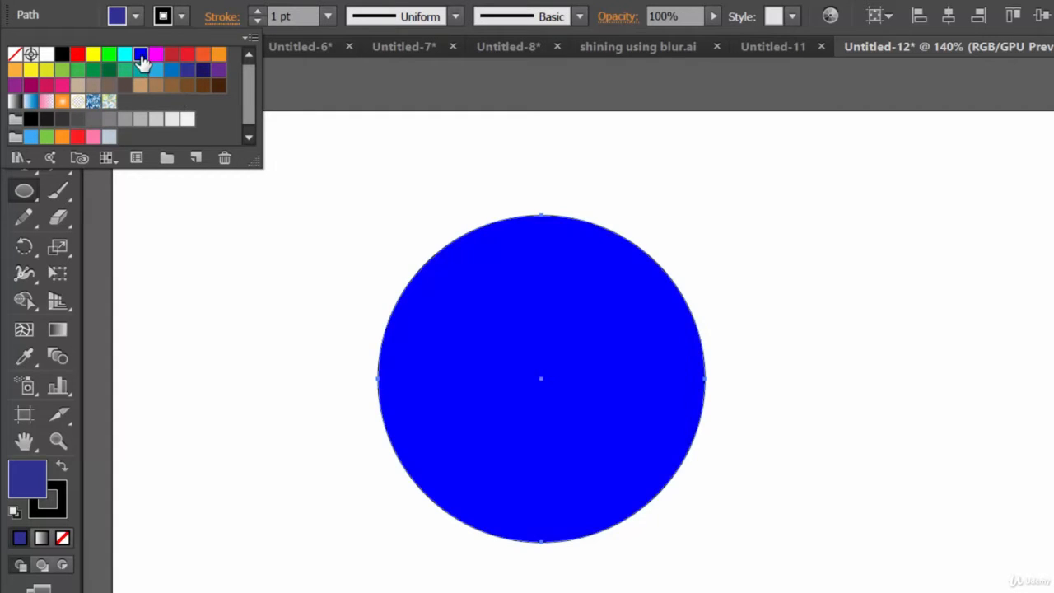
key(Escape)
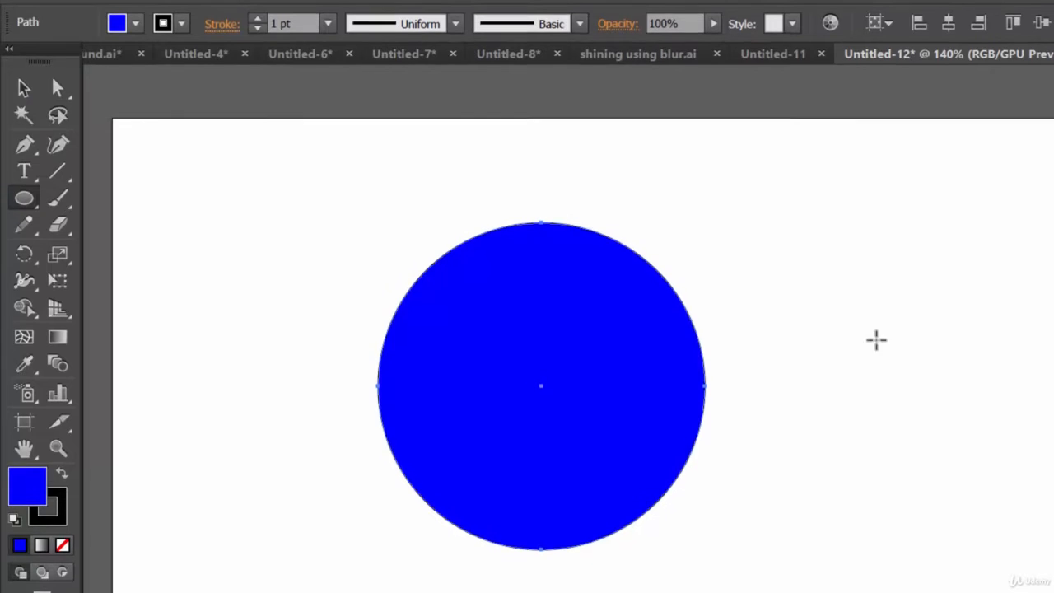
Start an Offset Path effect on the blue circle with its preview turned on.
click(325, 12)
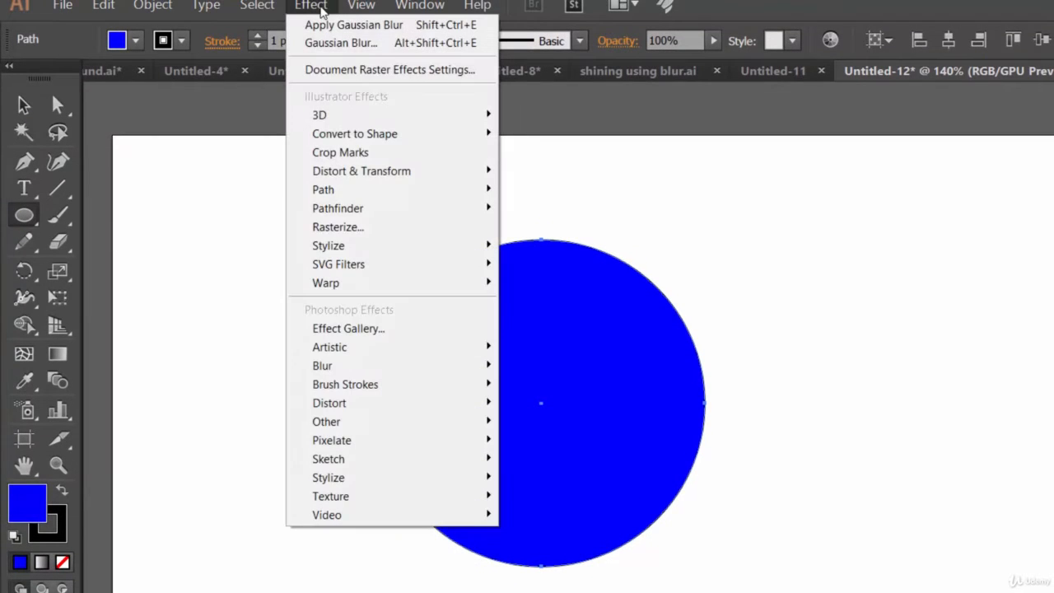
mouse_move(403, 195)
click(568, 190)
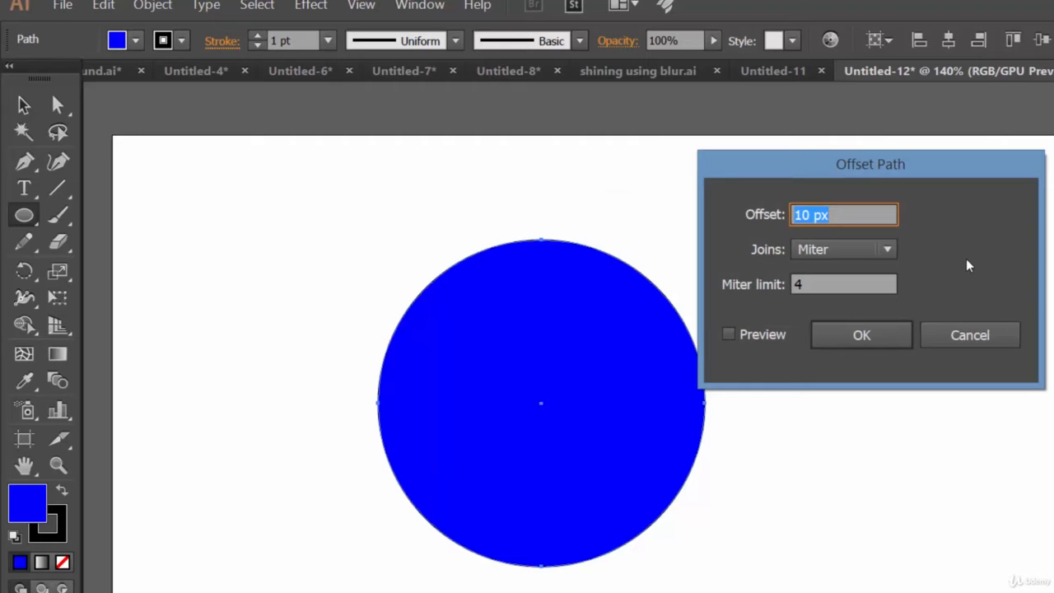
click(762, 335)
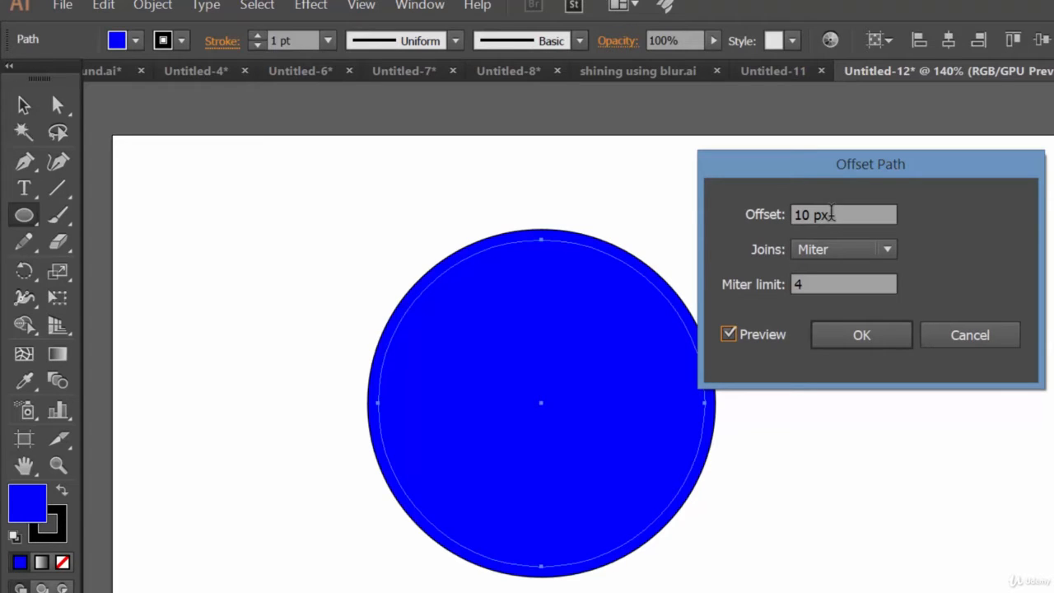
Raise the previewed path offset gradually to 58 px to expand the circle outward.
click(826, 214)
key(Up)
key(Up)
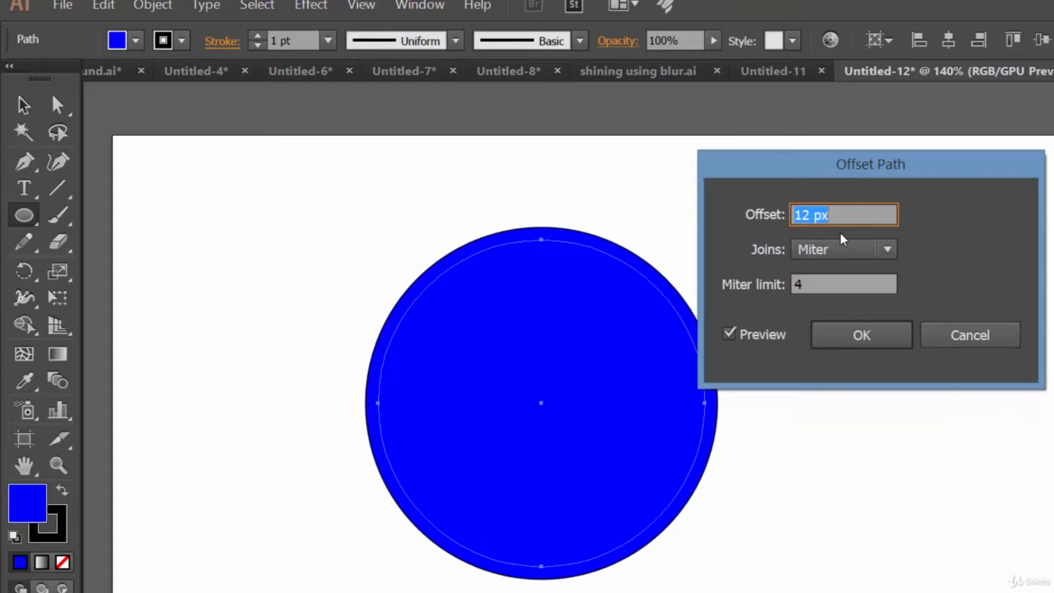
key(Up)
key(Up)
key(Up)
key(Up)
key(Up)
key(Up)
key(Up)
key(Up)
key(Up)
key(Up)
key(Up)
key(Up)
key(Up)
key(Up)
key(Up)
key(Up)
key(Up)
key(Up)
key(Up)
key(Up)
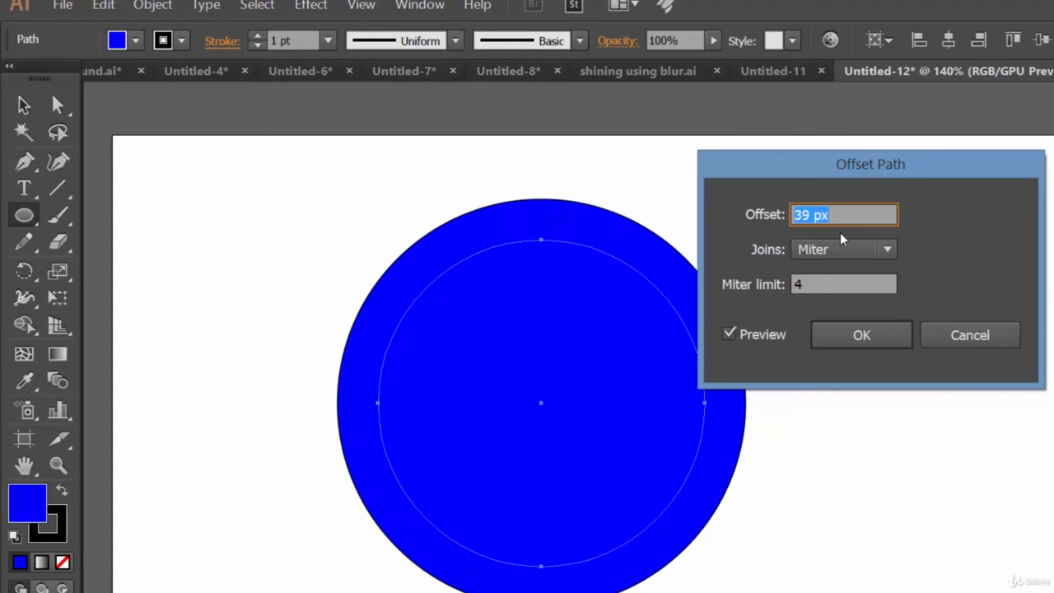
key(Up)
key(Up)
key(Up)
key(Up)
key(Up)
key(Up)
key(Up)
key(Up)
key(Up)
key(Up)
key(Up)
key(Up)
key(Up)
key(Up)
key(Up)
key(Up)
key(Up)
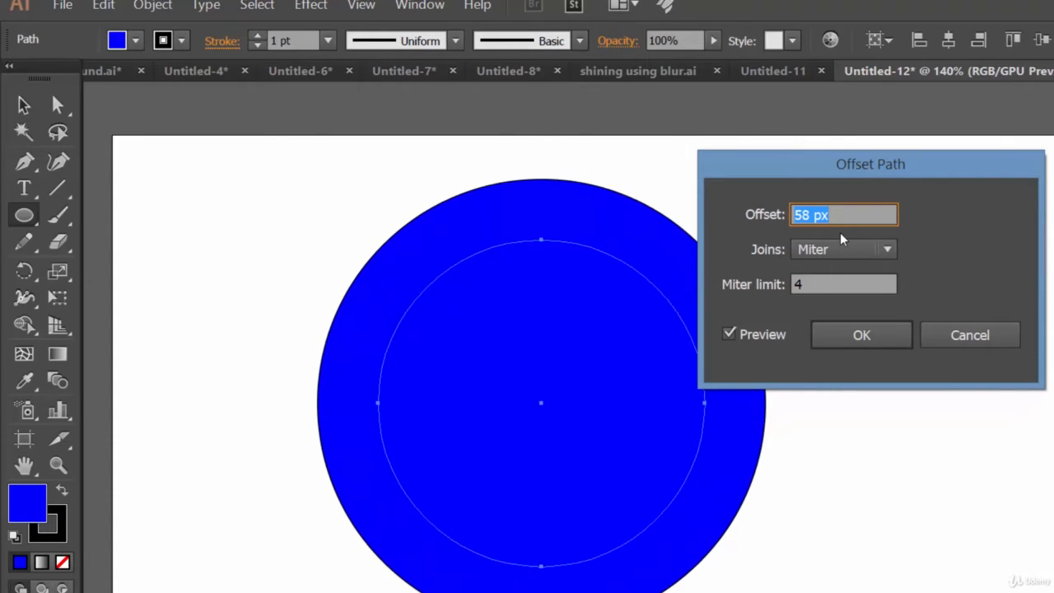
Lower the previewed path offset gradually into negative values past -46 px to shrink the circle inward.
key(Down)
key(Down)
key(Down)
key(Down)
key(Down)
key(Down)
key(Down)
key(Down)
key(Down)
key(Down)
key(Down)
key(Down)
key(Down)
key(Down)
key(Down)
key(Down)
key(Down)
key(Down)
key(Down)
key(Down)
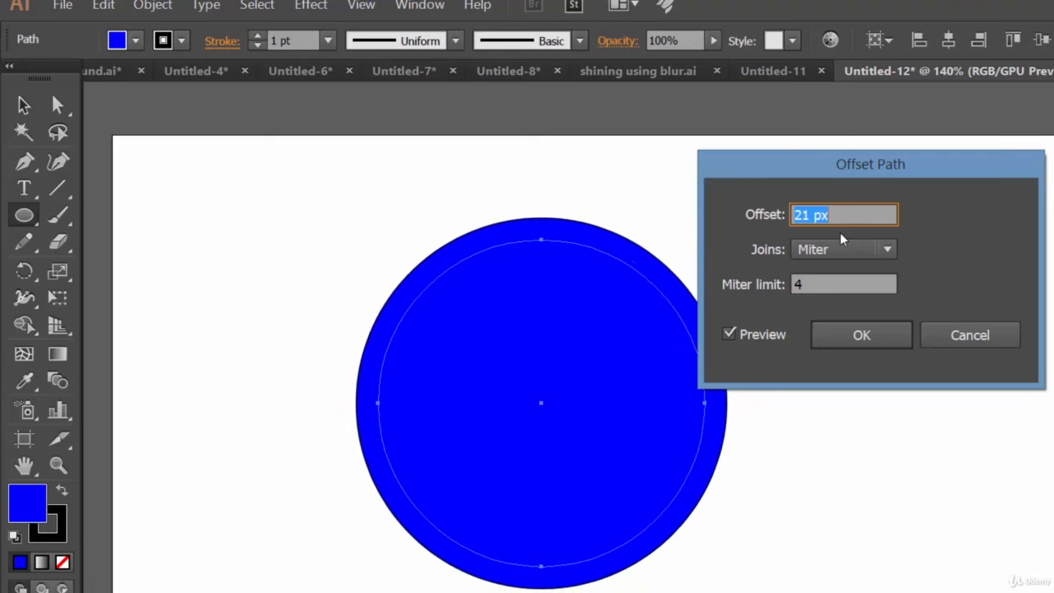
key(Down)
key(Down)
key(Down)
key(Down)
key(Down)
key(Down)
key(Down)
key(Down)
key(Down)
key(Down)
key(Down)
key(Down)
key(Down)
key(Down)
key(Down)
key(Down)
key(Down)
key(Down)
key(Down)
key(Down)
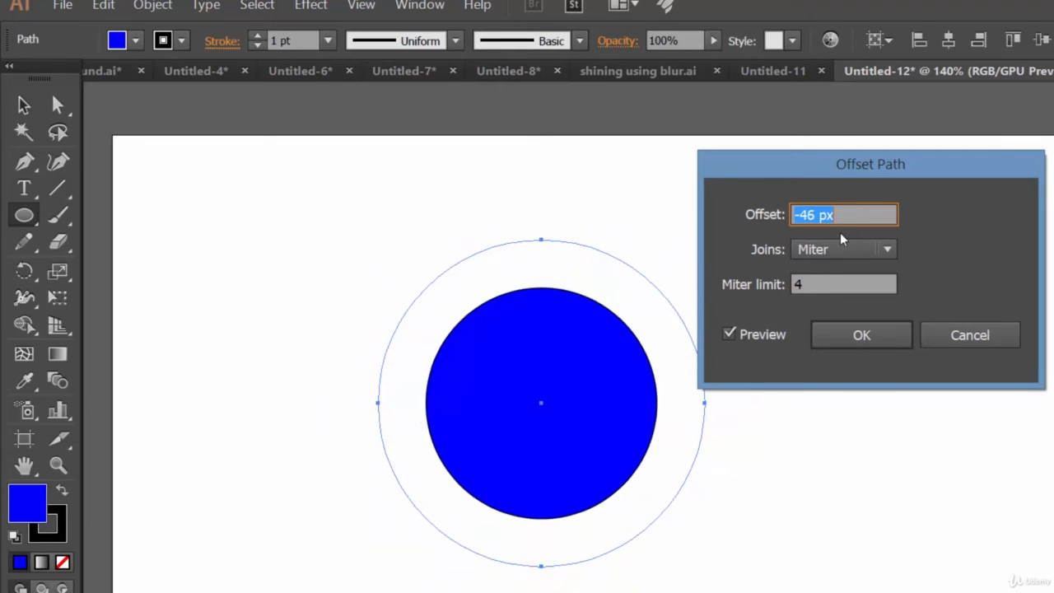
key(Down)
key(Down)
key(Down)
key(Down)
key(Down)
key(Down)
key(Down)
key(Down)
key(Down)
key(Down)
key(Down)
key(Down)
key(Down)
key(Down)
key(Down)
key(Down)
key(Down)
key(Down)
key(Down)
key(Down)
Bring the previewed path offset back up to -14 px and cancel the Offset Path effect.
key(Up)
key(Up)
key(Up)
key(Up)
key(Up)
key(Up)
key(Up)
key(Up)
key(Up)
key(Up)
key(Up)
key(Up)
key(Up)
key(Up)
key(Up)
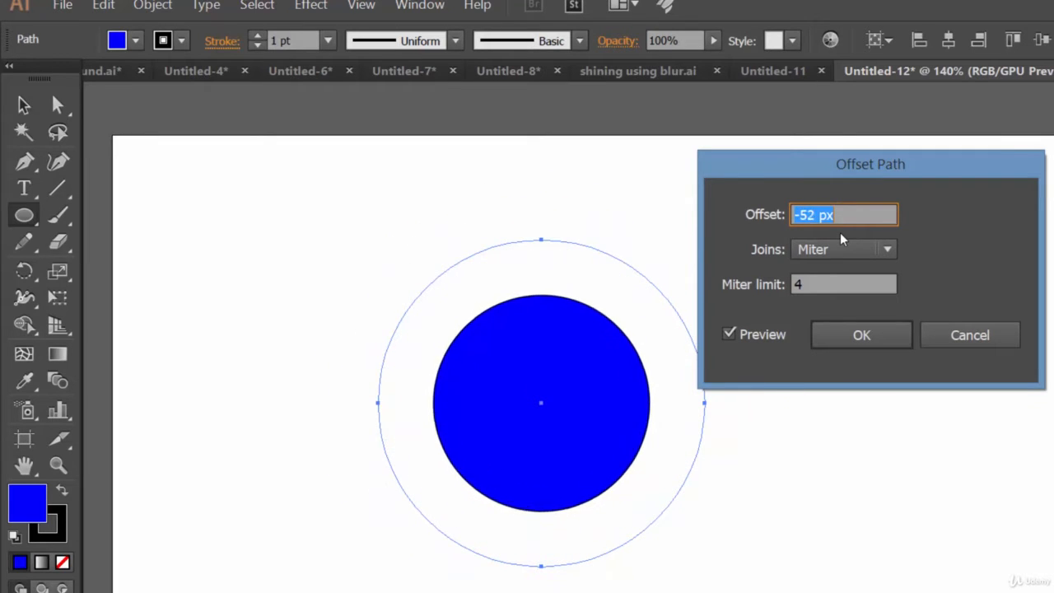
key(Up)
key(Up)
key(Up)
key(Up)
key(Up)
key(Up)
key(Up)
key(Up)
key(Up)
key(Up)
key(Up)
key(Up)
key(Up)
key(Up)
key(Up)
key(Up)
key(Up)
key(Up)
key(Up)
key(Up)
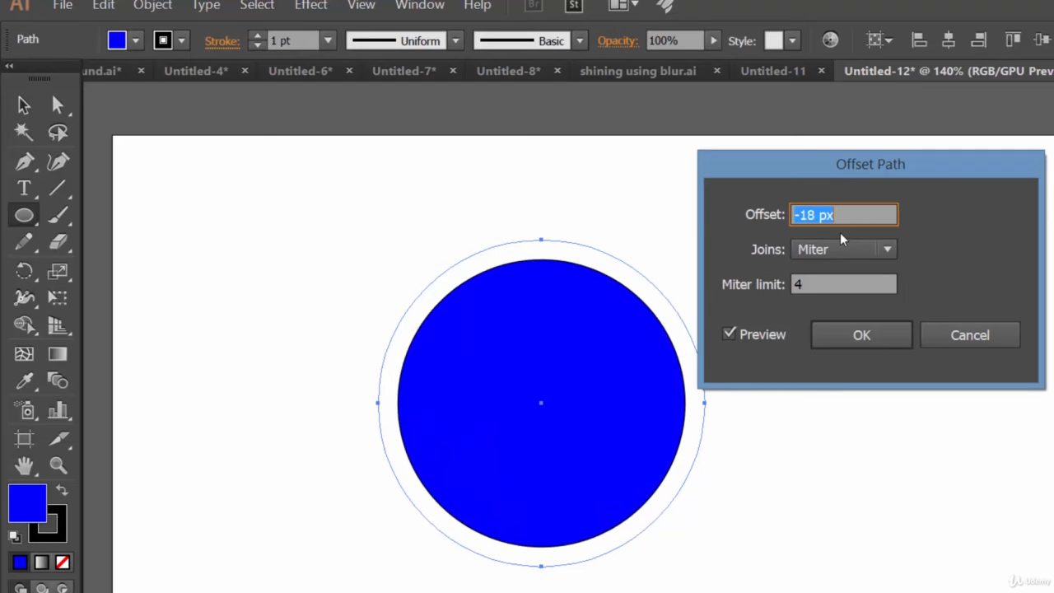
key(Up)
key(Up)
key(Up)
key(Up)
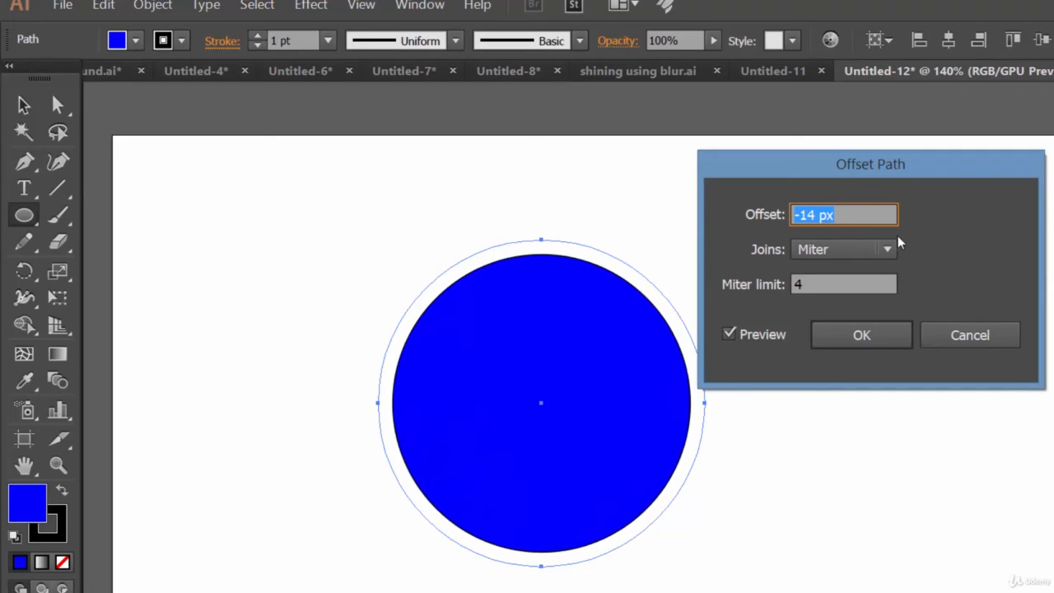
click(988, 338)
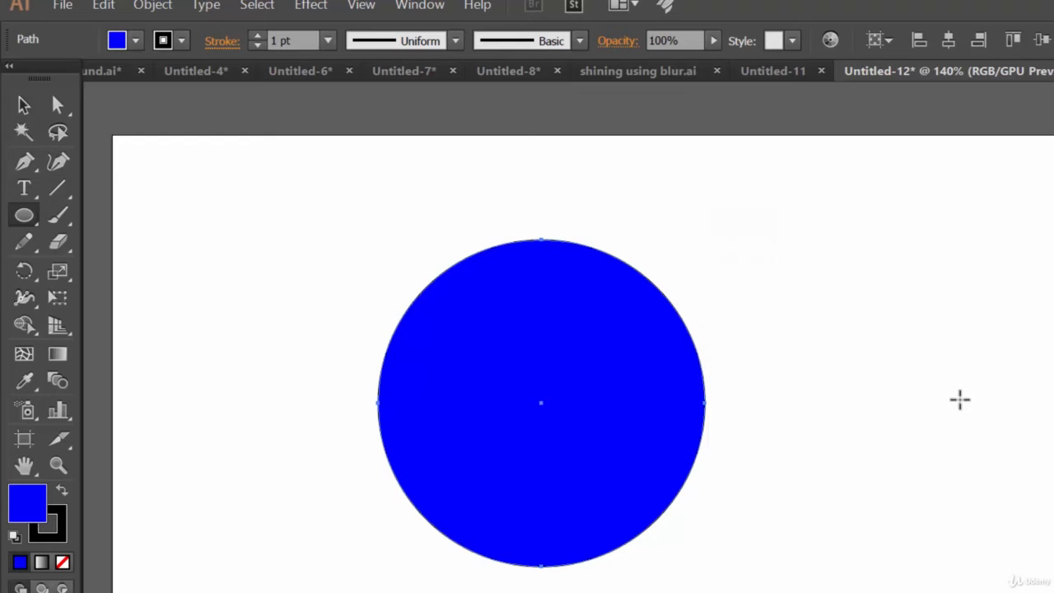
click(22, 107)
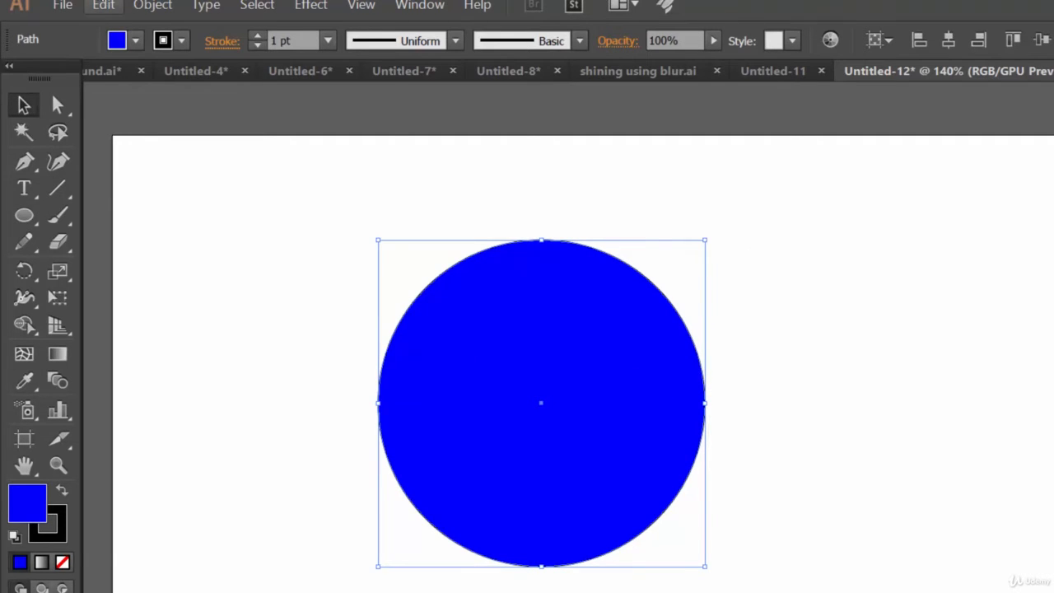
Copy the blue circle and paste the duplicate directly in front of the original.
click(105, 6)
click(122, 84)
click(100, 7)
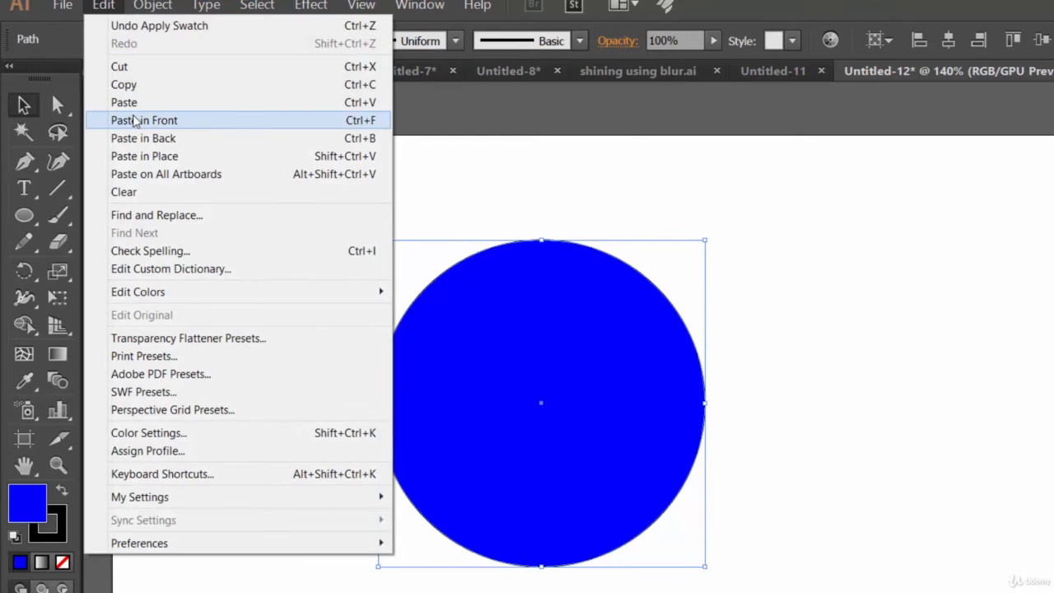
click(142, 121)
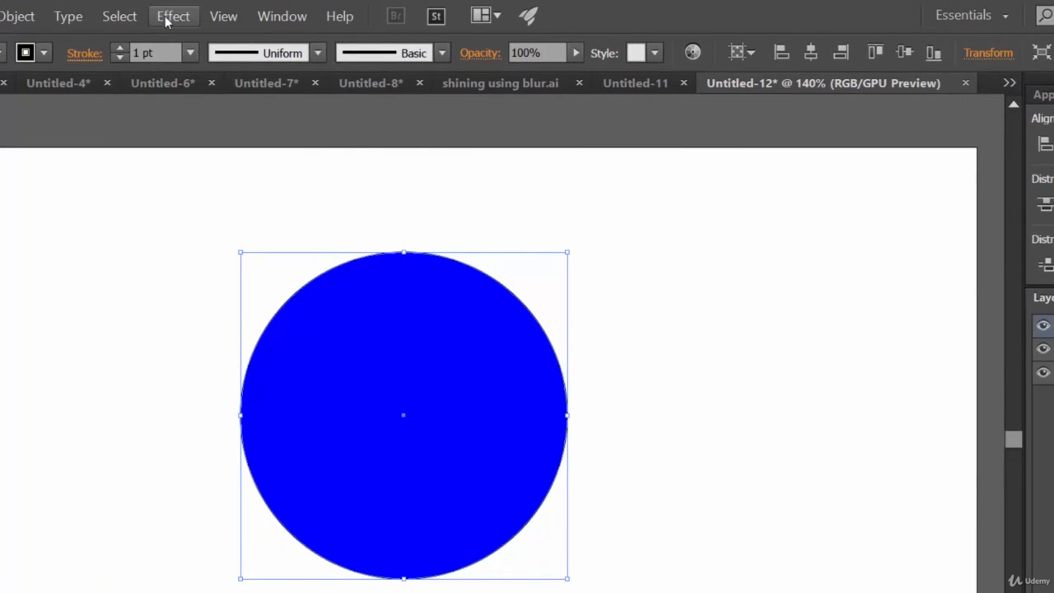
Apply a previewed Offset Path effect to the front circle, lowering the offset to a small negative value just past -2 px.
click(167, 18)
mouse_move(261, 206)
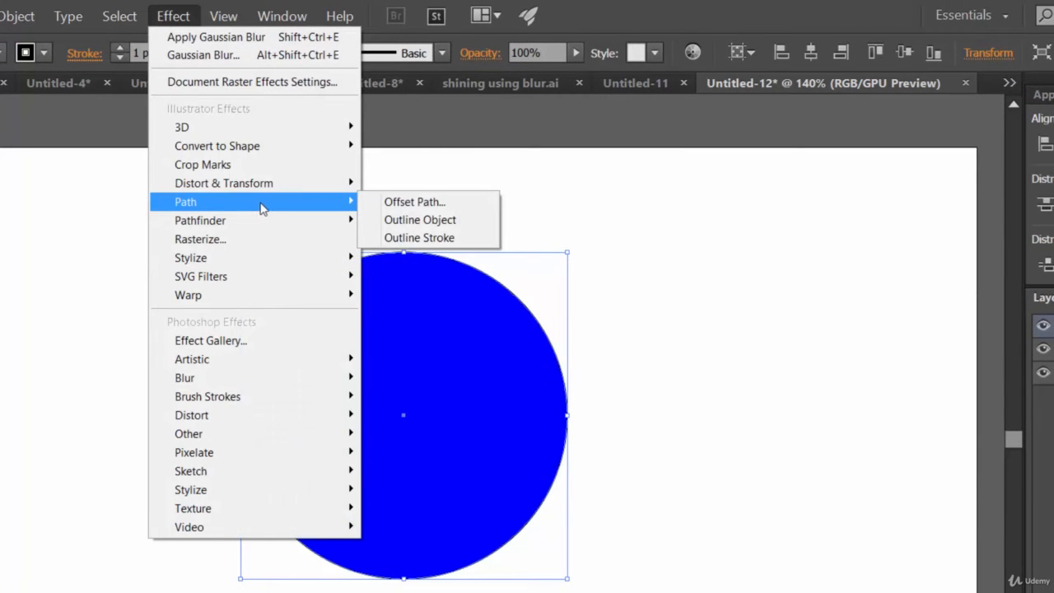
click(415, 202)
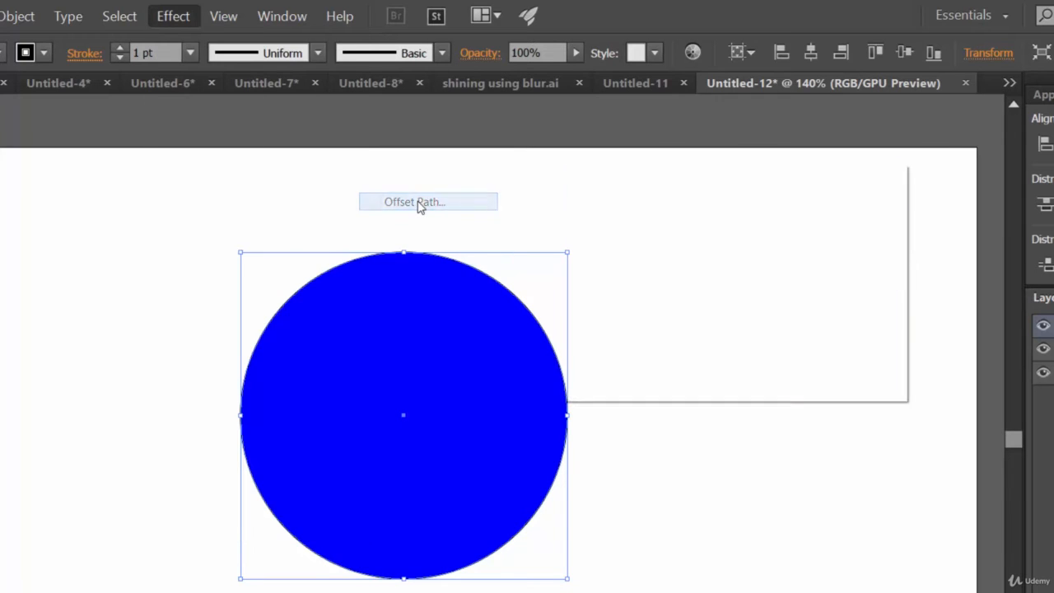
click(619, 356)
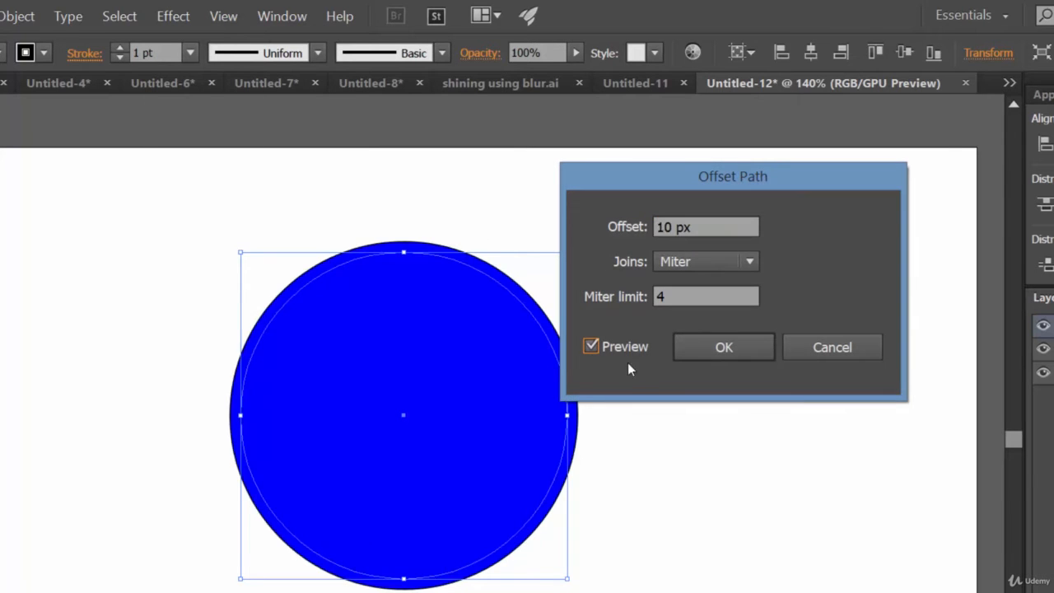
click(662, 224)
key(Down)
key(Down)
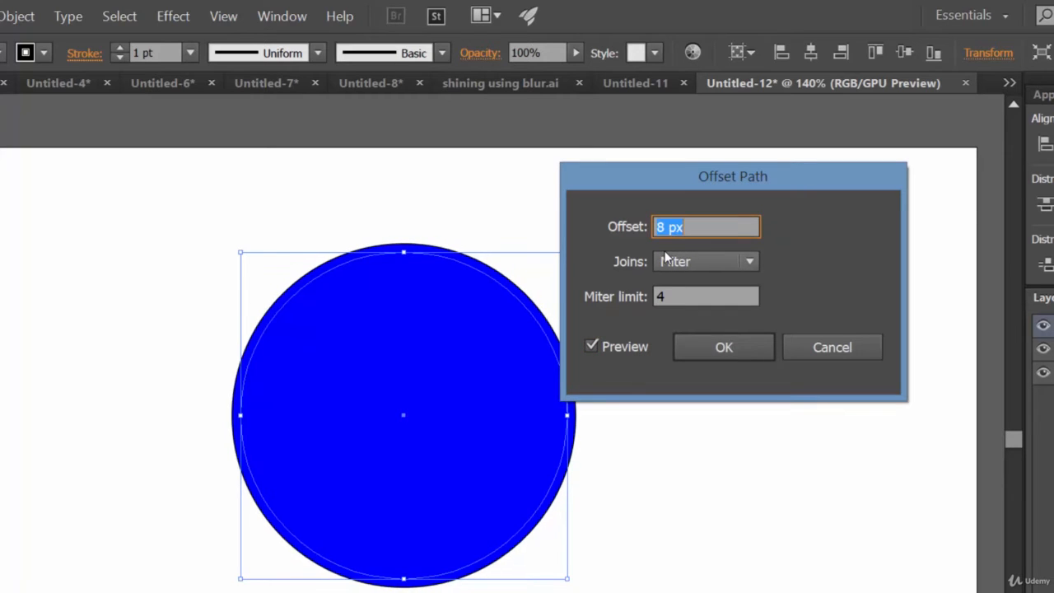
key(Down)
key(Down)
key(Down)
key(Down)
key(Down)
key(Down)
key(Down)
key(Down)
key(Down)
key(Down)
key(Down)
key(Down)
key(Down)
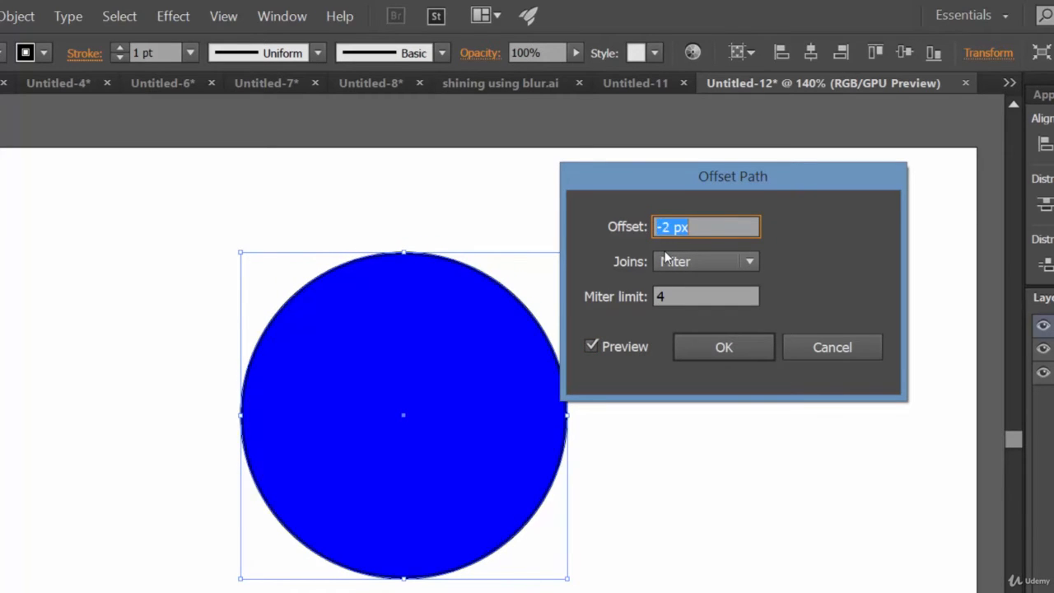
click(725, 347)
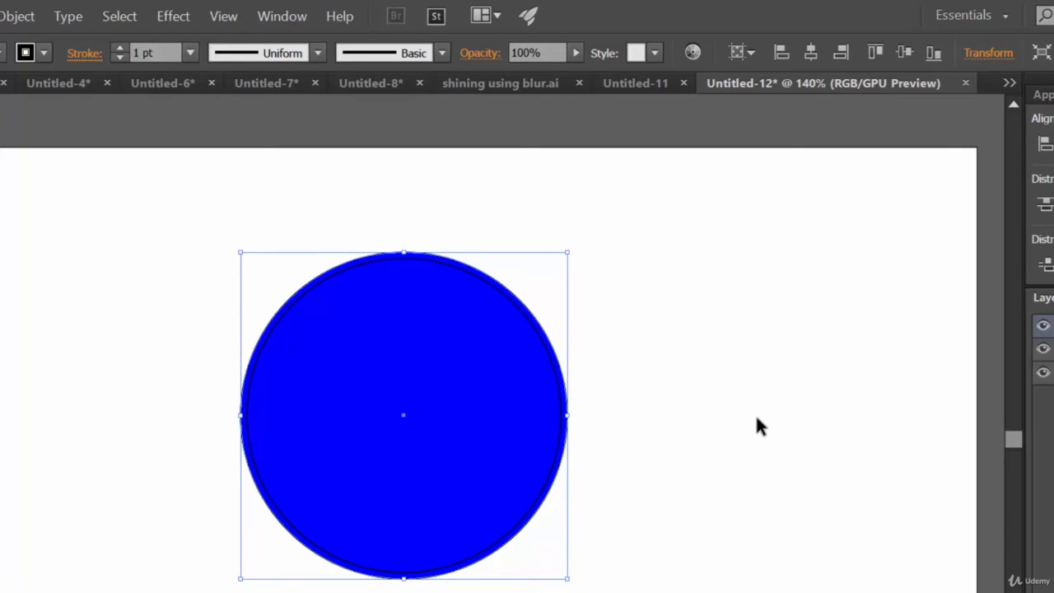
Reselect the front circle and set its stroke to none.
click(745, 418)
click(499, 393)
click(42, 55)
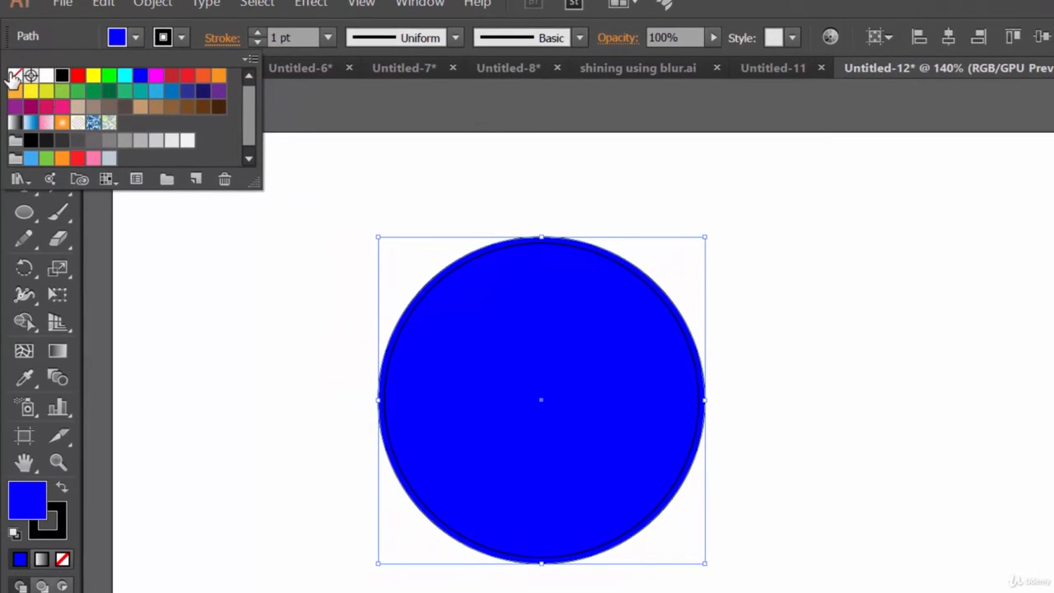
click(14, 76)
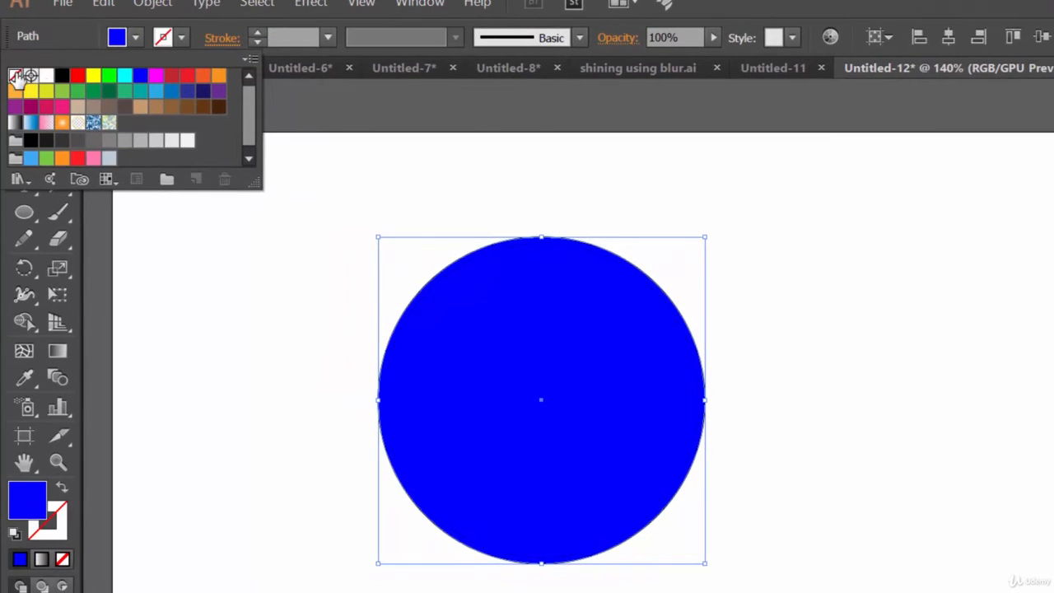
Fill the front circle with a Linear gradient.
click(550, 395)
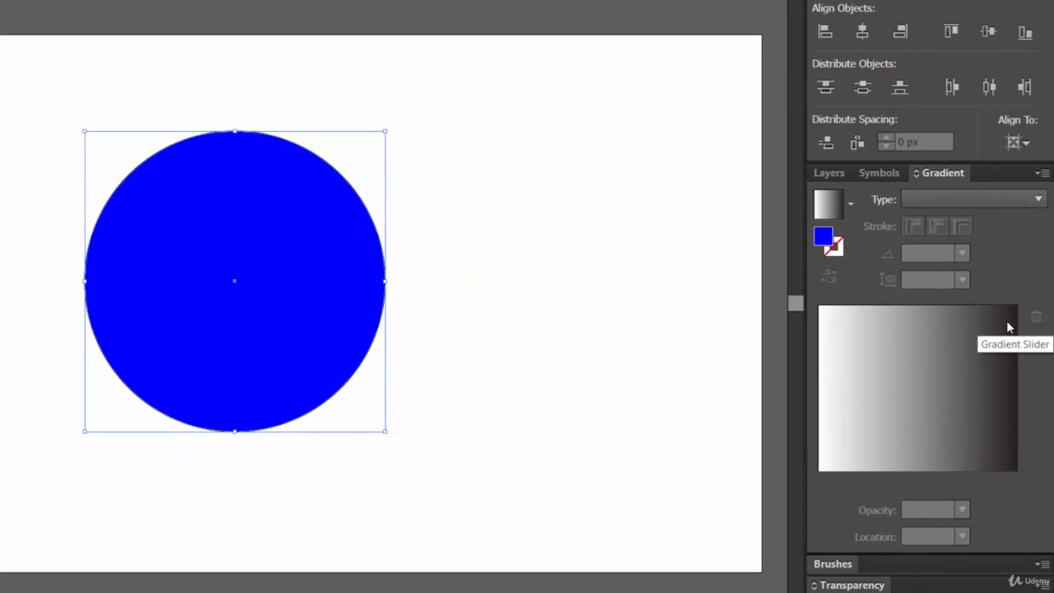
click(988, 197)
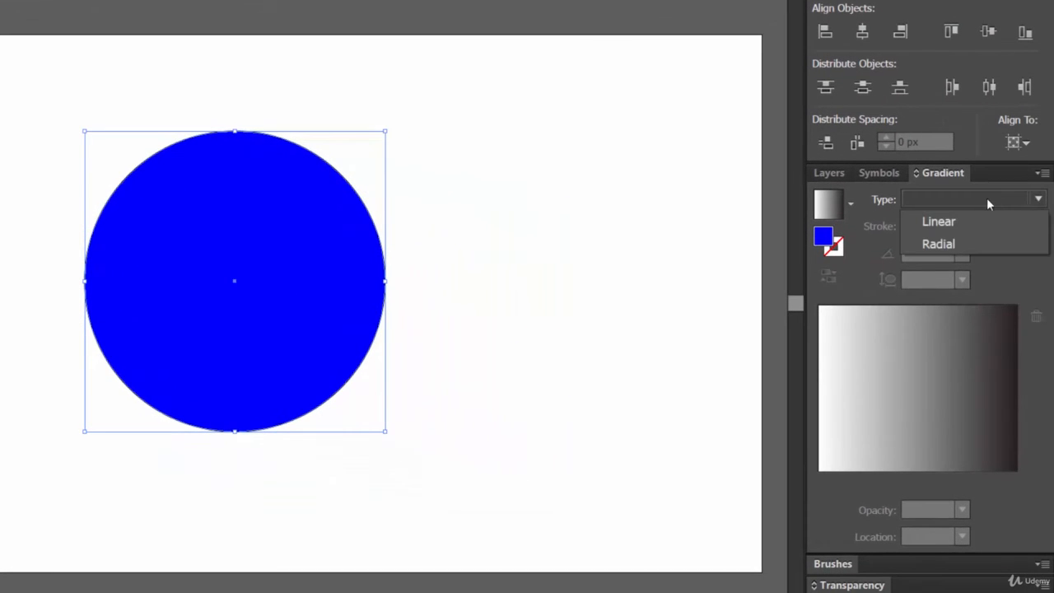
click(968, 222)
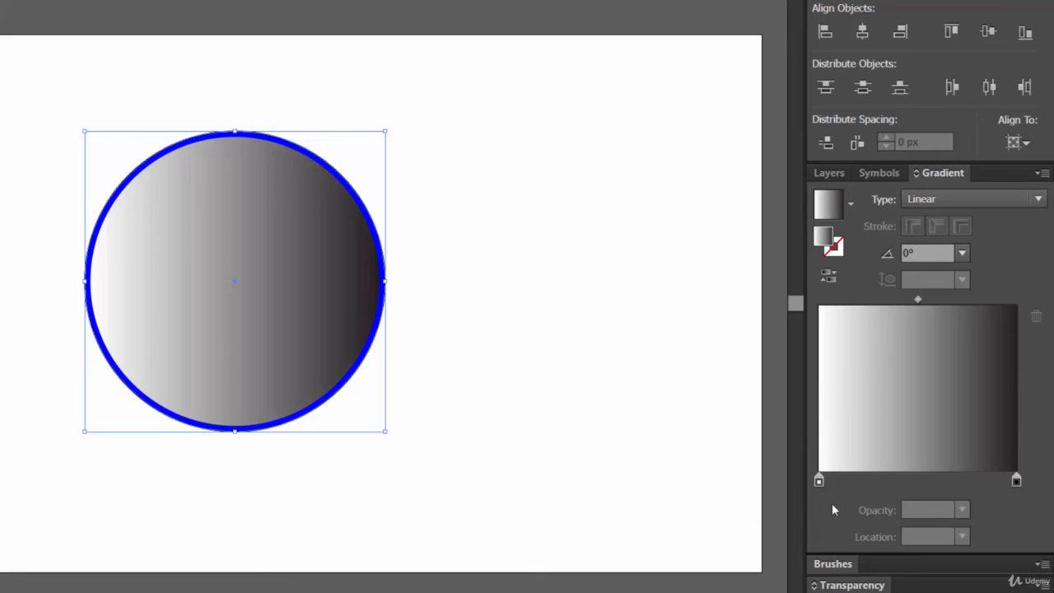
Recolor the gradient's black end stop to white and make that stop fully transparent.
click(819, 482)
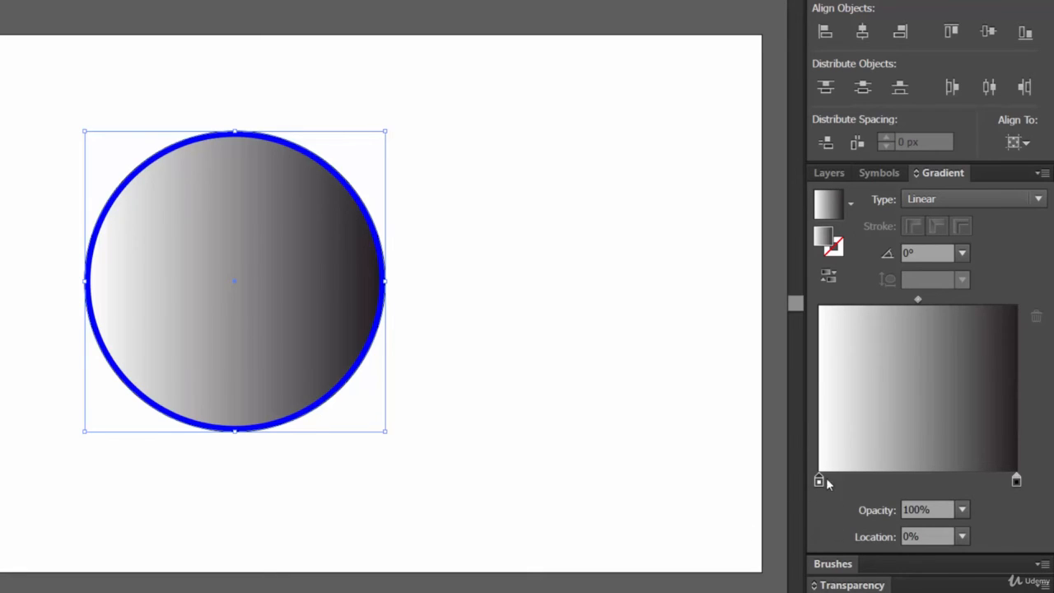
double_click(1016, 481)
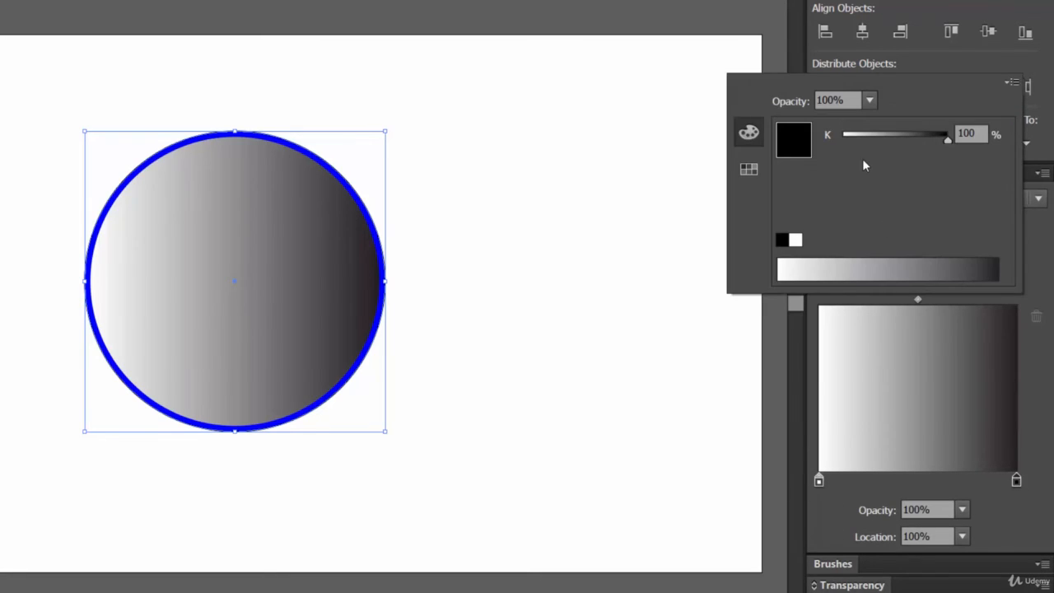
click(795, 240)
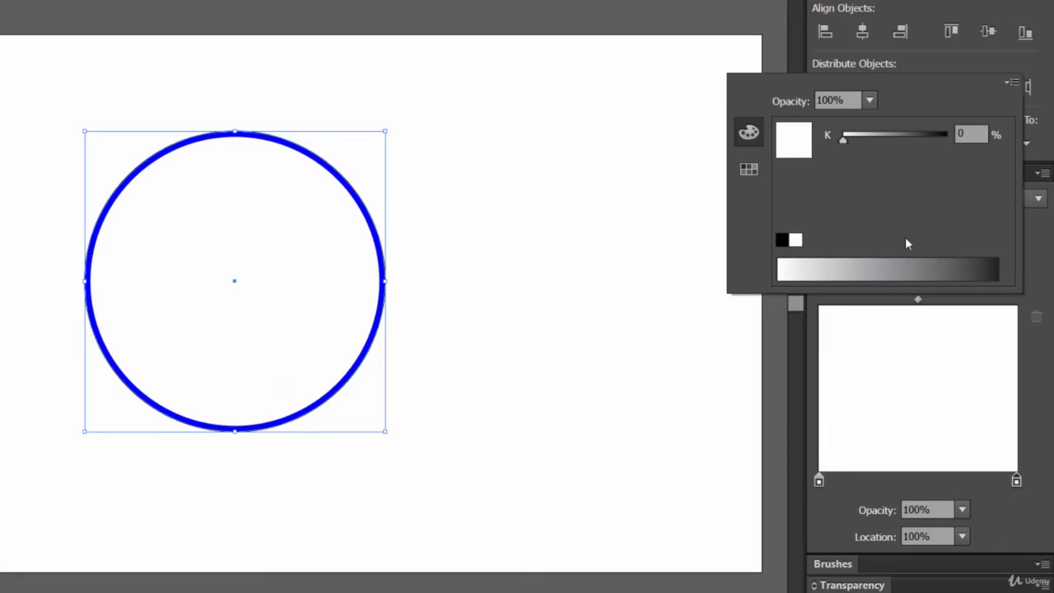
click(1050, 377)
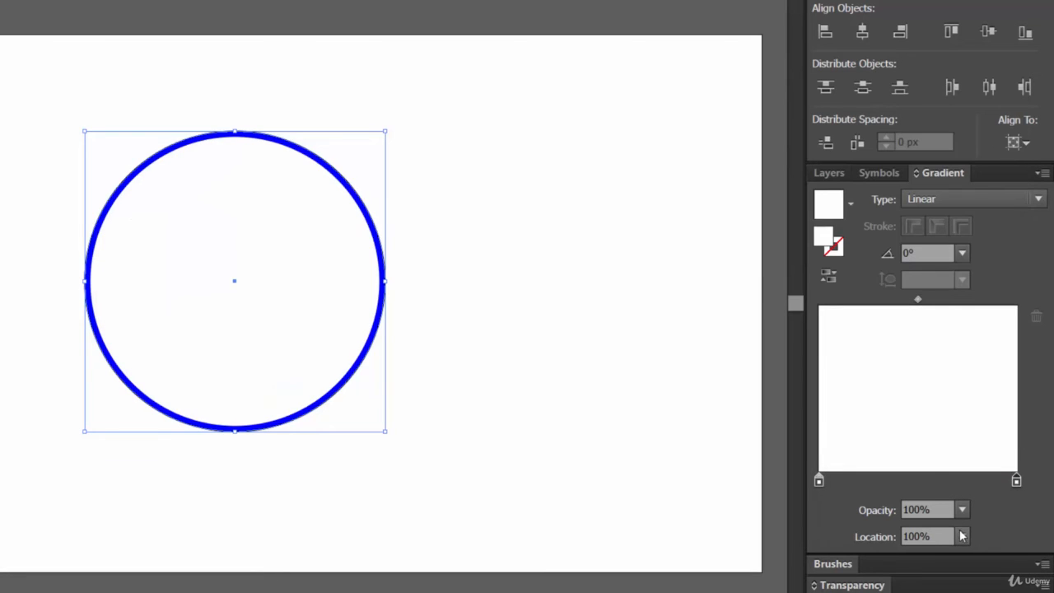
click(962, 510)
click(985, 265)
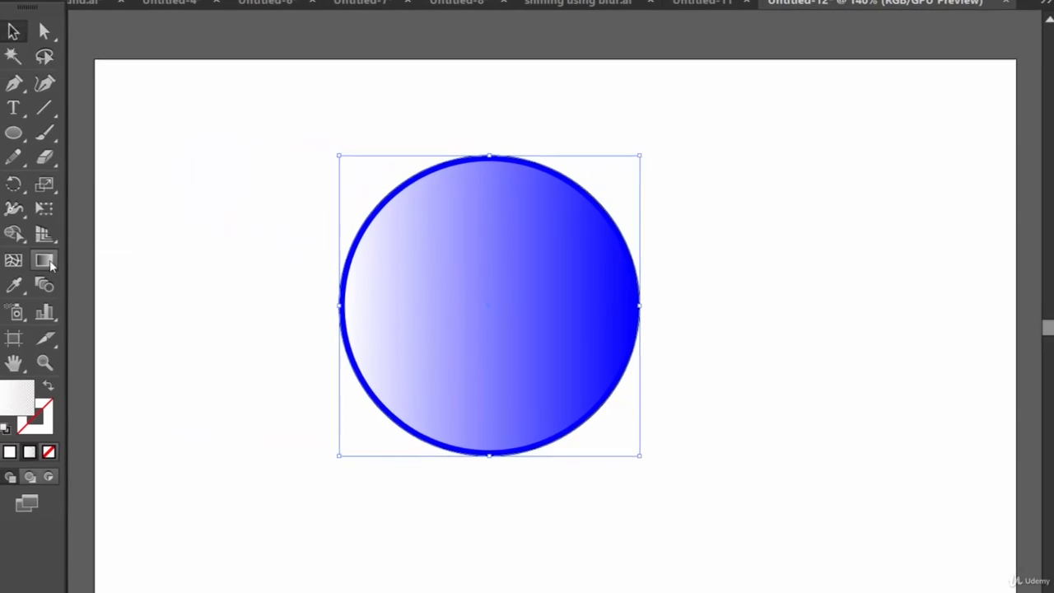
Redraw the gradient with the Gradient tool from just above the circle downward, forming a short white highlight along its top edge.
key(g)
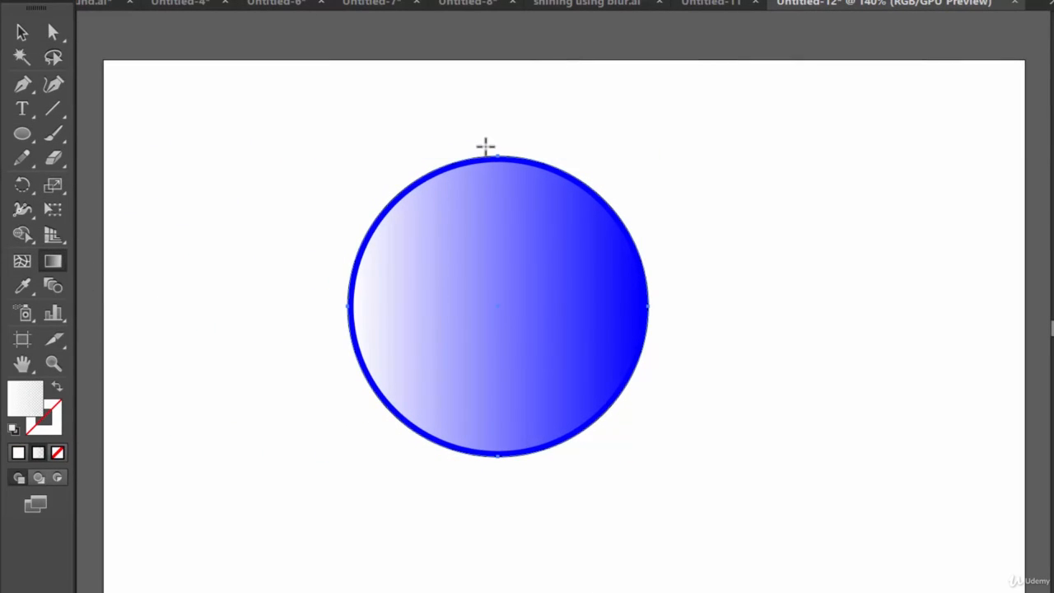
drag(485, 146, 487, 189)
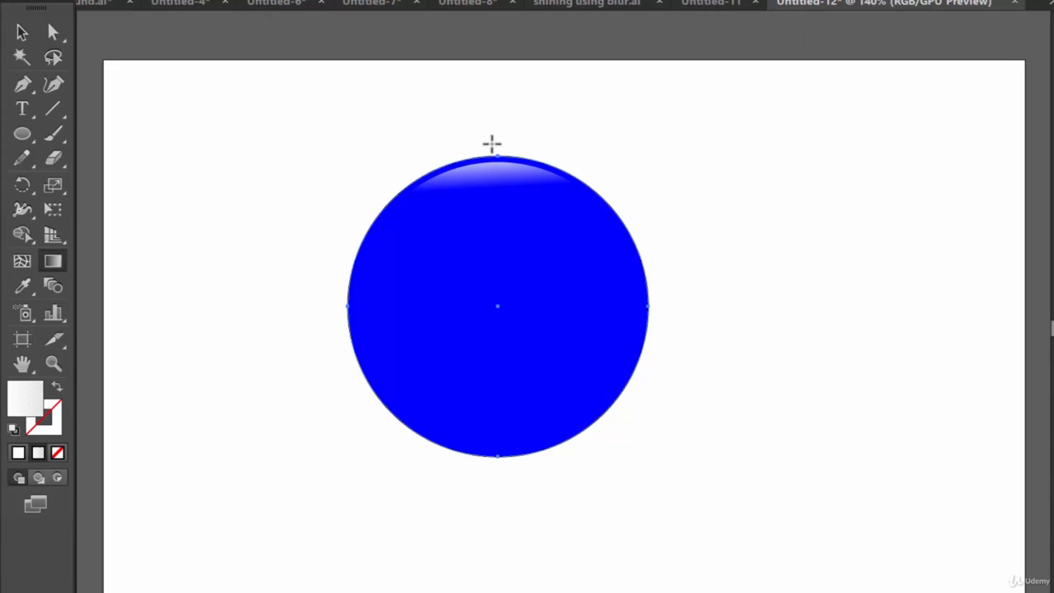
drag(492, 140, 499, 177)
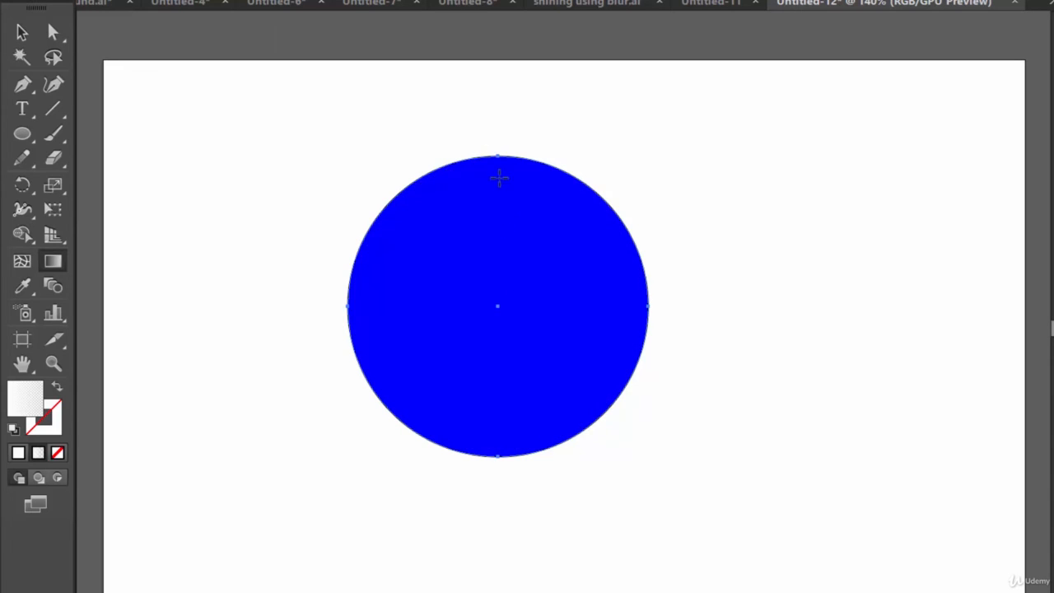
drag(493, 128, 497, 173)
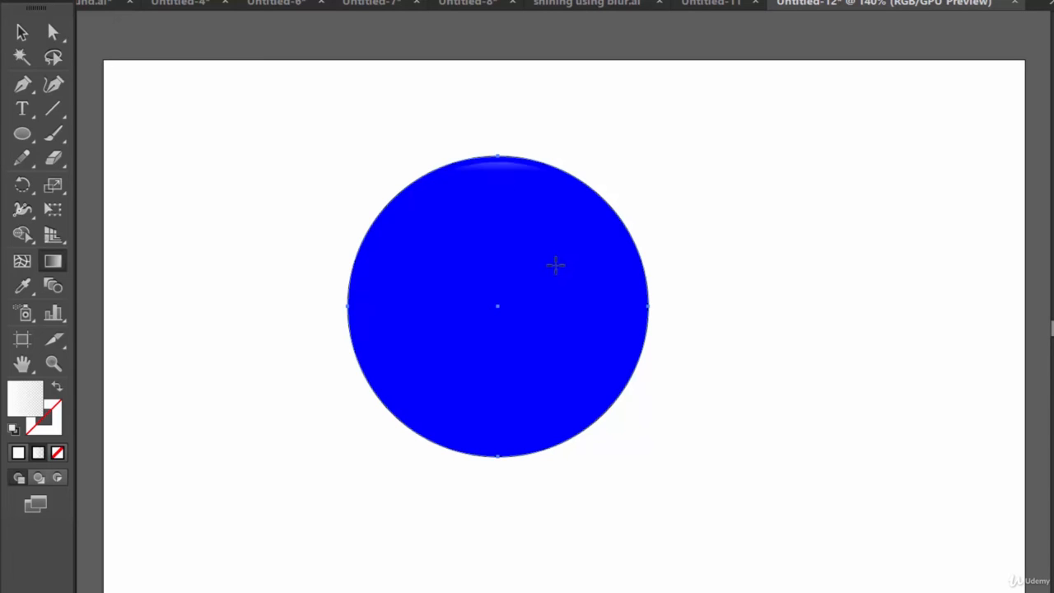
drag(497, 130, 496, 176)
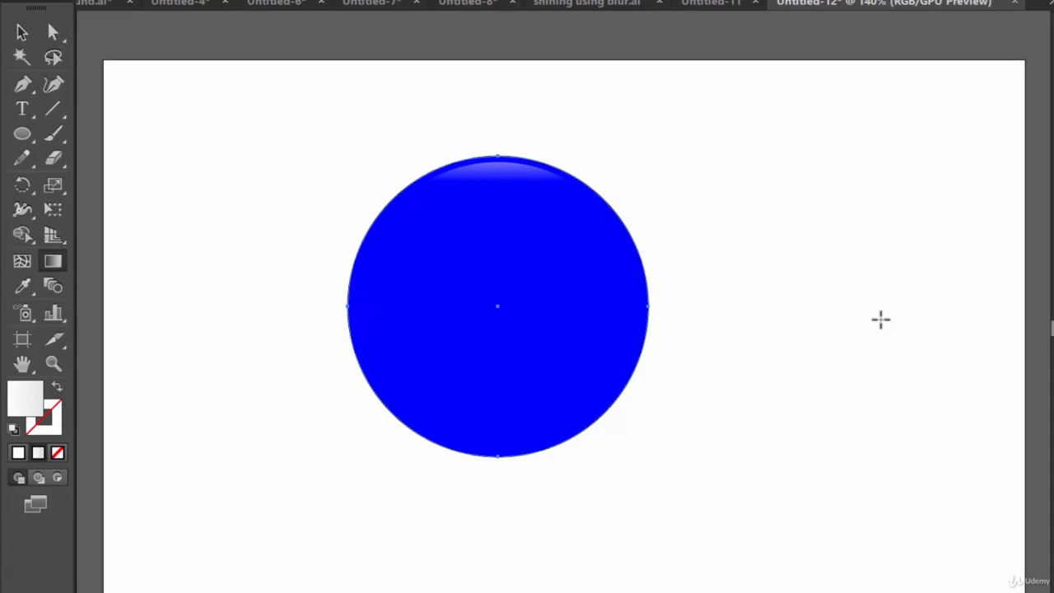
Redraw the gradient horizontally from outside the circle's left edge inward to place the highlight there, and deselect the circle.
drag(277, 325, 394, 326)
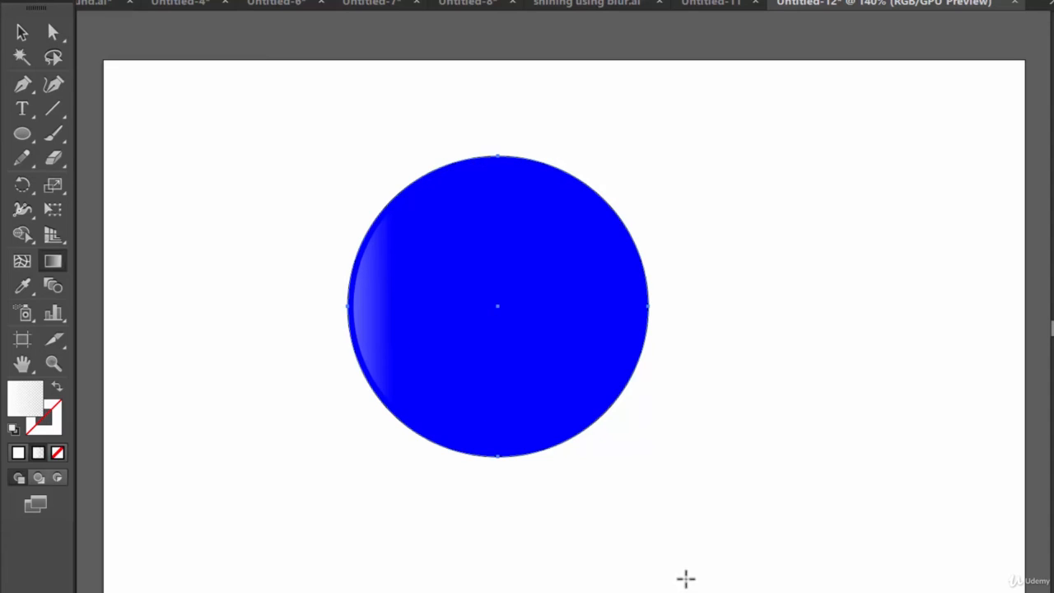
key(v)
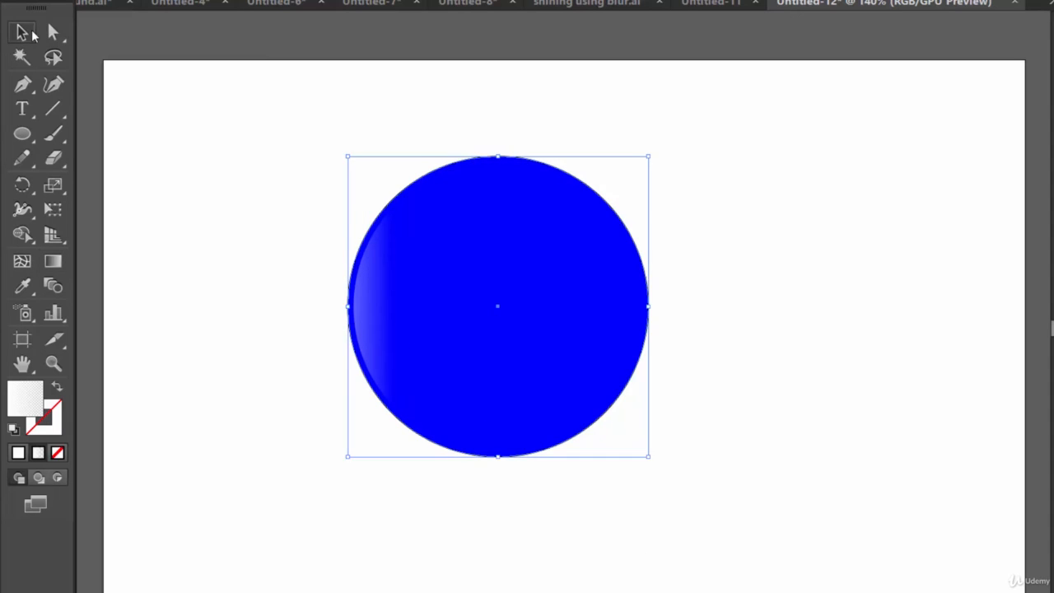
click(264, 165)
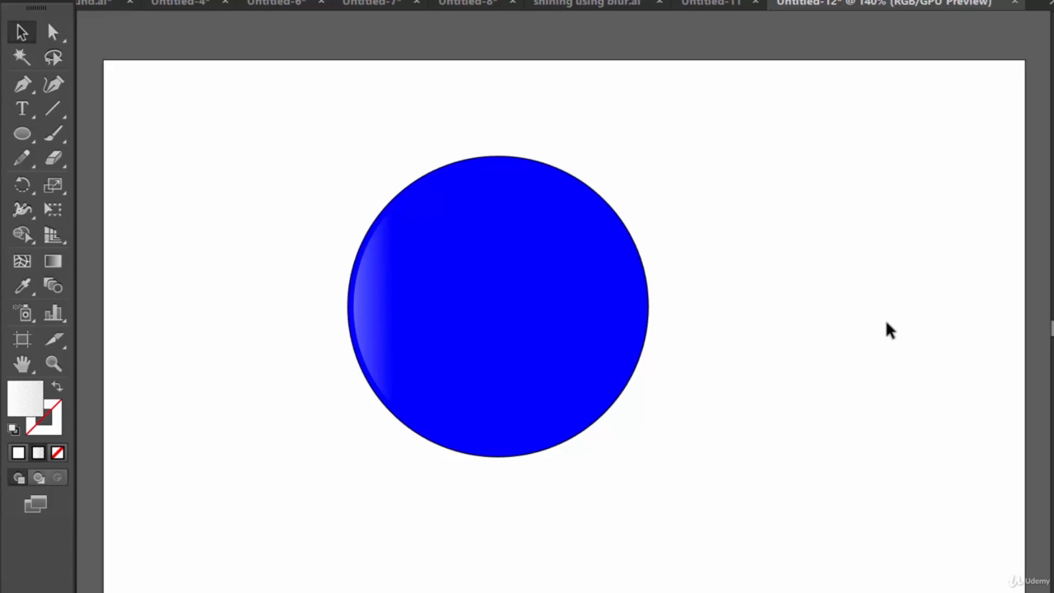
click(388, 311)
click(988, 417)
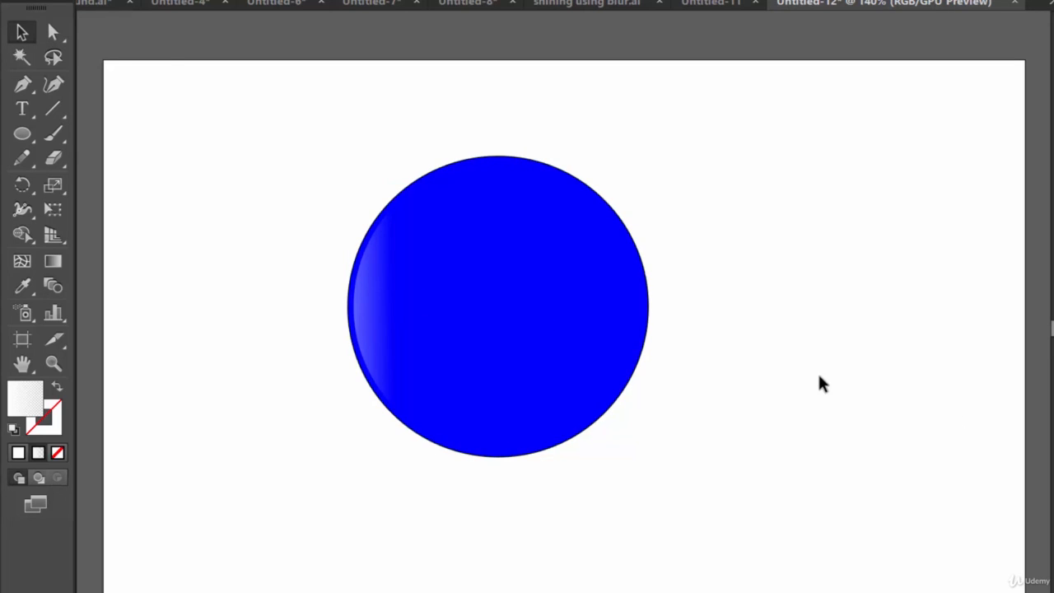